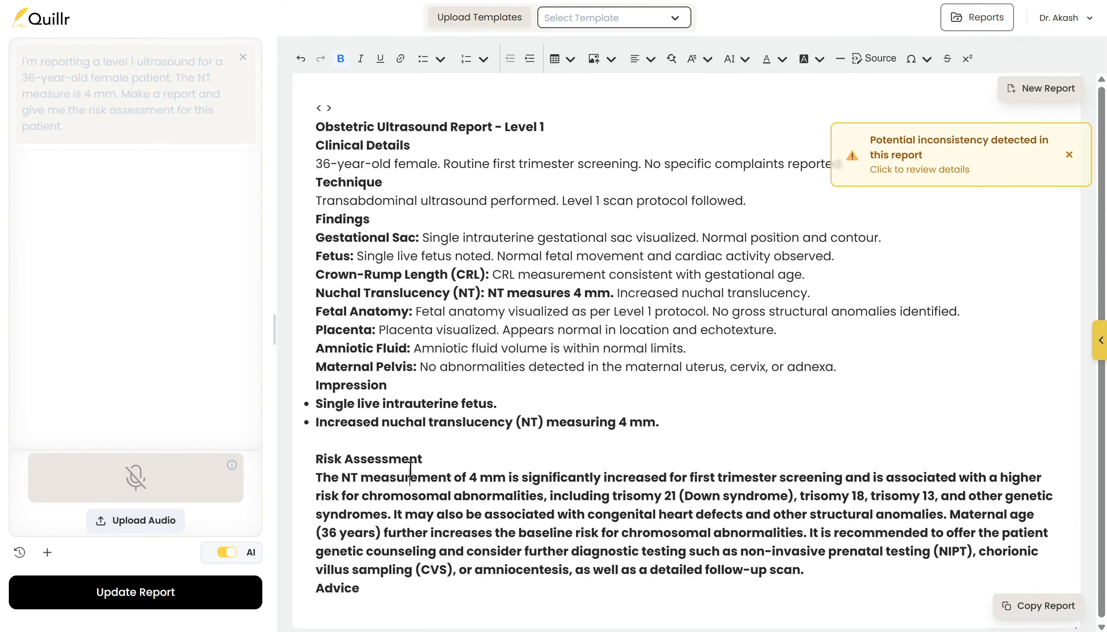
# Step: Highlight the sentence recommending genetic counseling and further diagnostic testing in the Risk Assessment section
pyautogui.moveTo(333, 485); pyautogui.dragTo(821, 567)
pyautogui.click(834, 530)
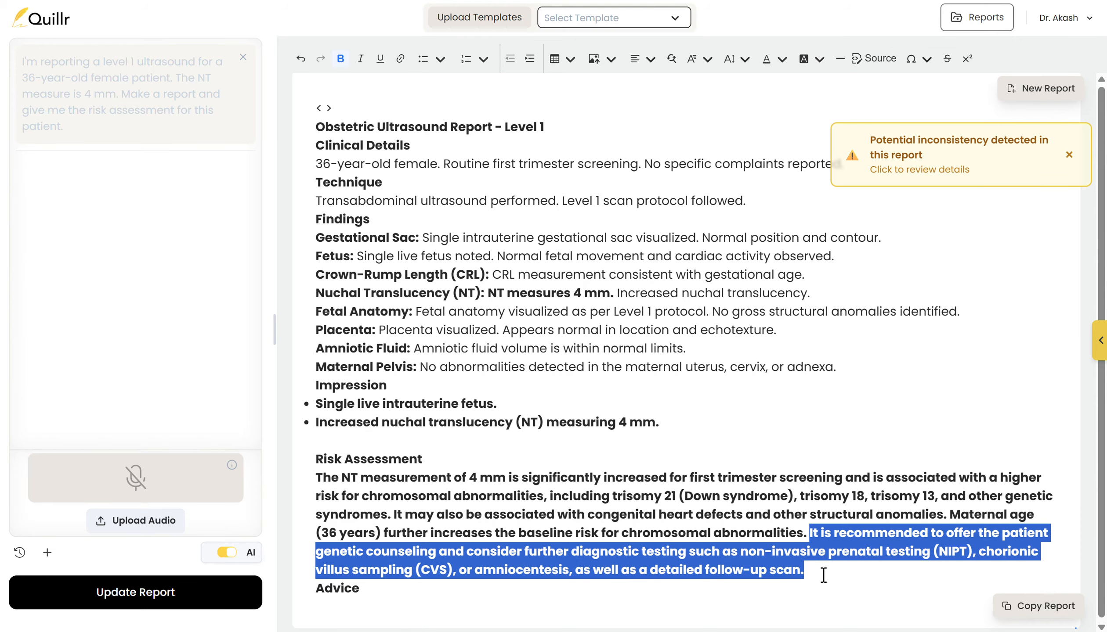
pyautogui.click(824, 575)
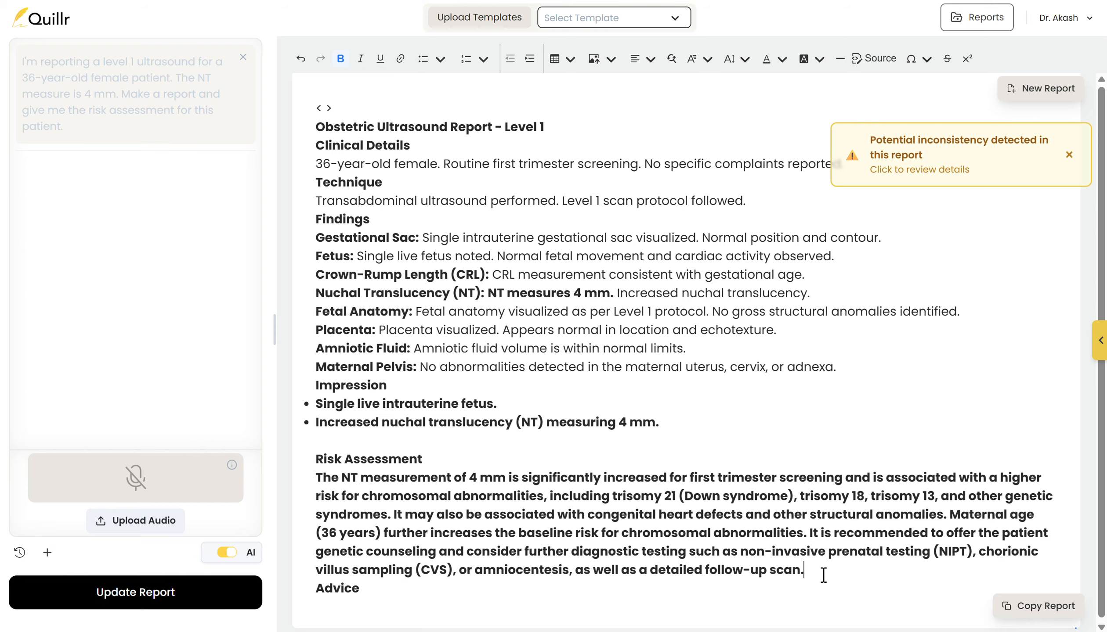
# Step: Dismiss the potential inconsistency alert and clear the entire obstetric ultrasound report from the editor
pyautogui.click(1069, 155)
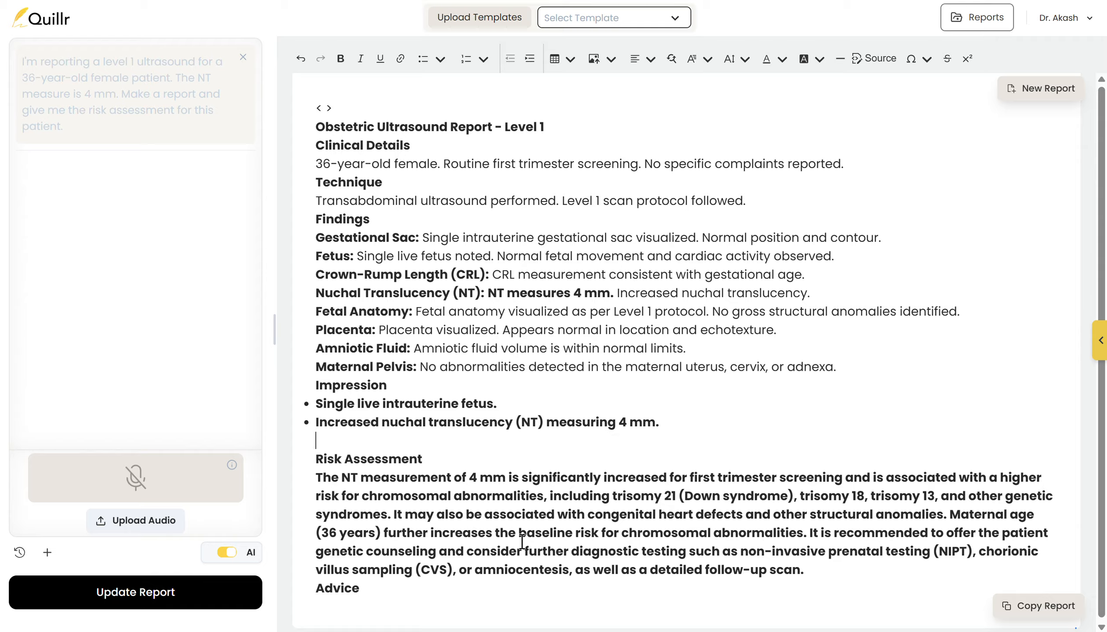
pyautogui.hotkey('ctrl', 'a')
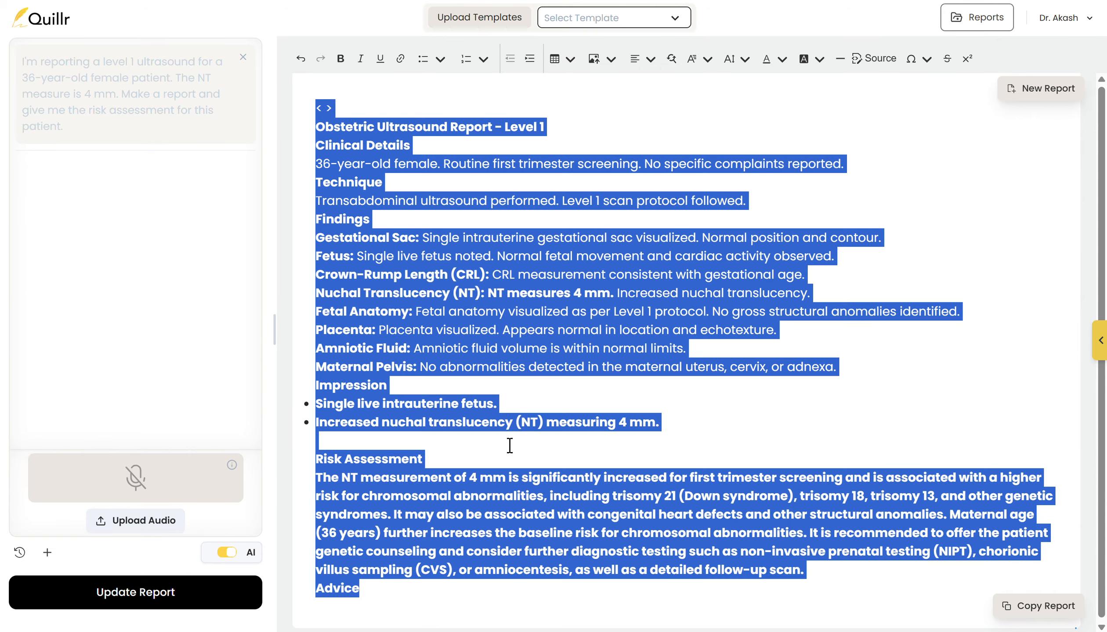
pyautogui.press('BackSpace')
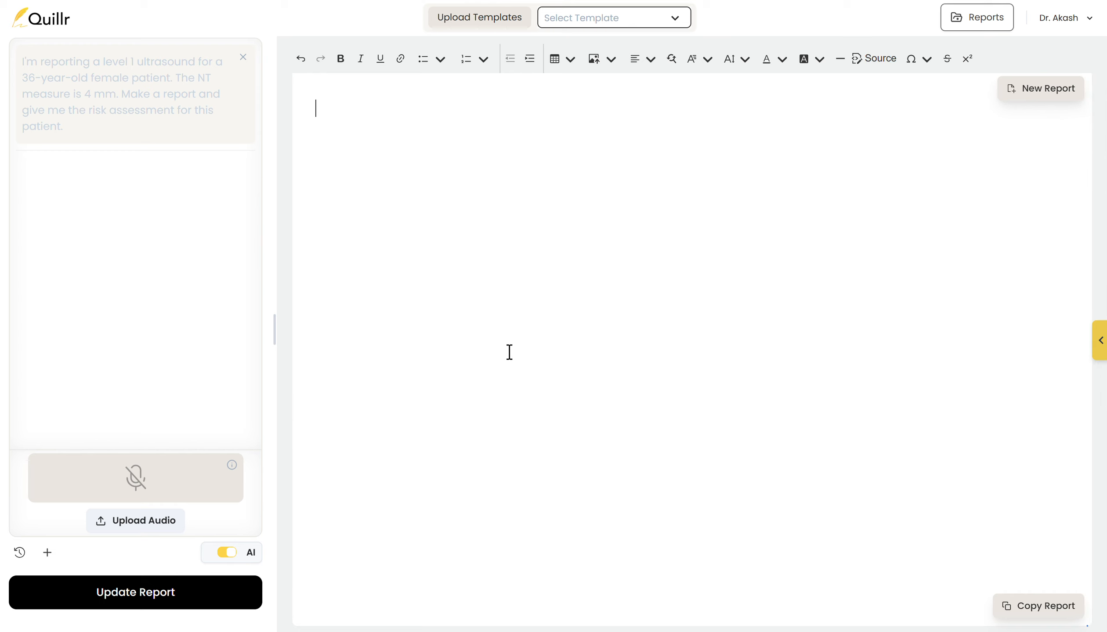
# Step: Find the USG OBG Table template by searching for "table", load it into the editor, and look through its fields
pyautogui.click(585, 17)
pyautogui.write('table')
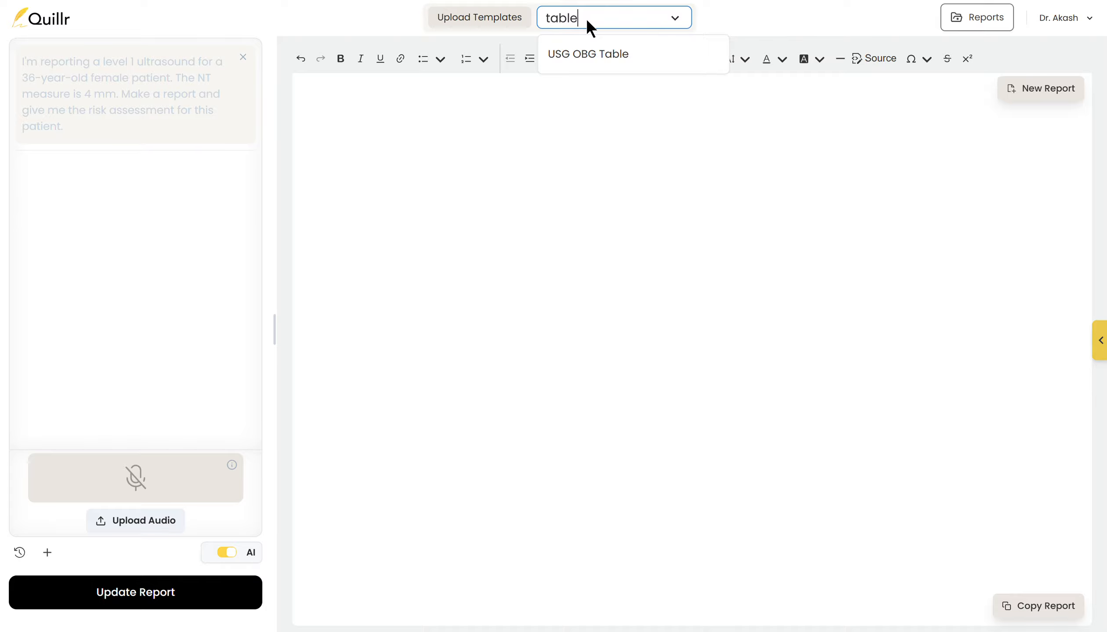
pyautogui.click(591, 54)
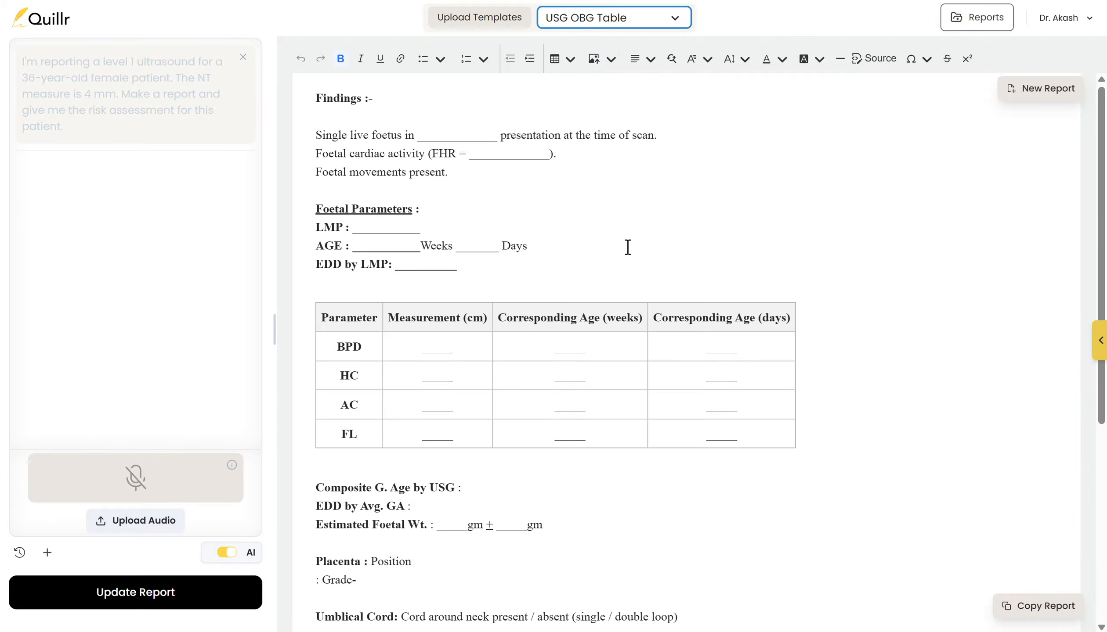
pyautogui.scroll(-7, 680, 334)
pyautogui.scroll(8, 615, 405)
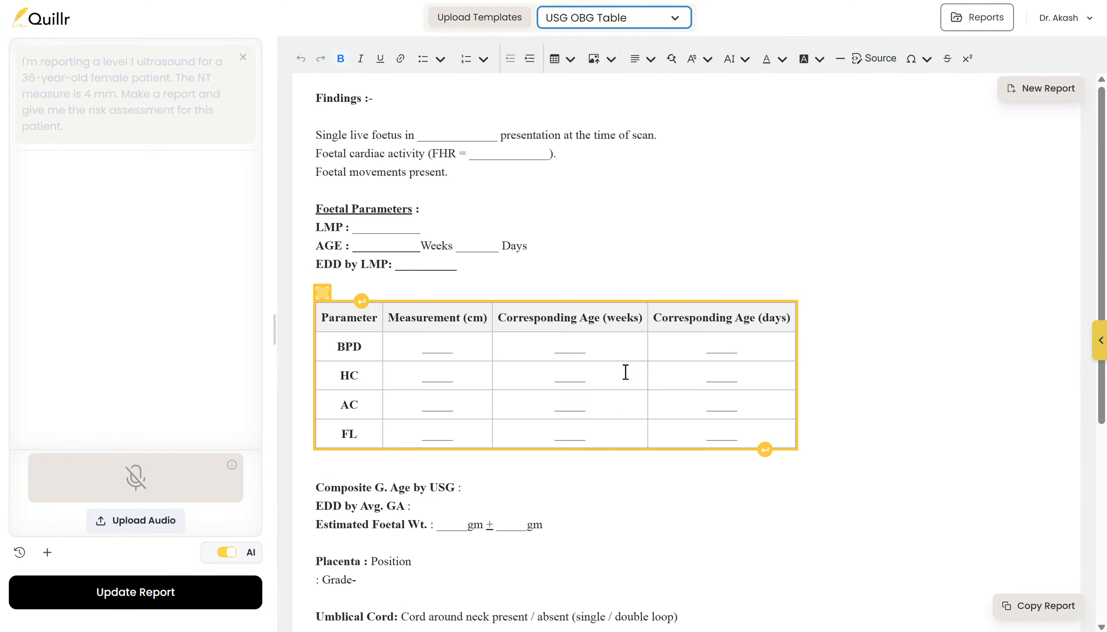
pyautogui.scroll(-7, 829, 328)
pyautogui.scroll(7, 615, 387)
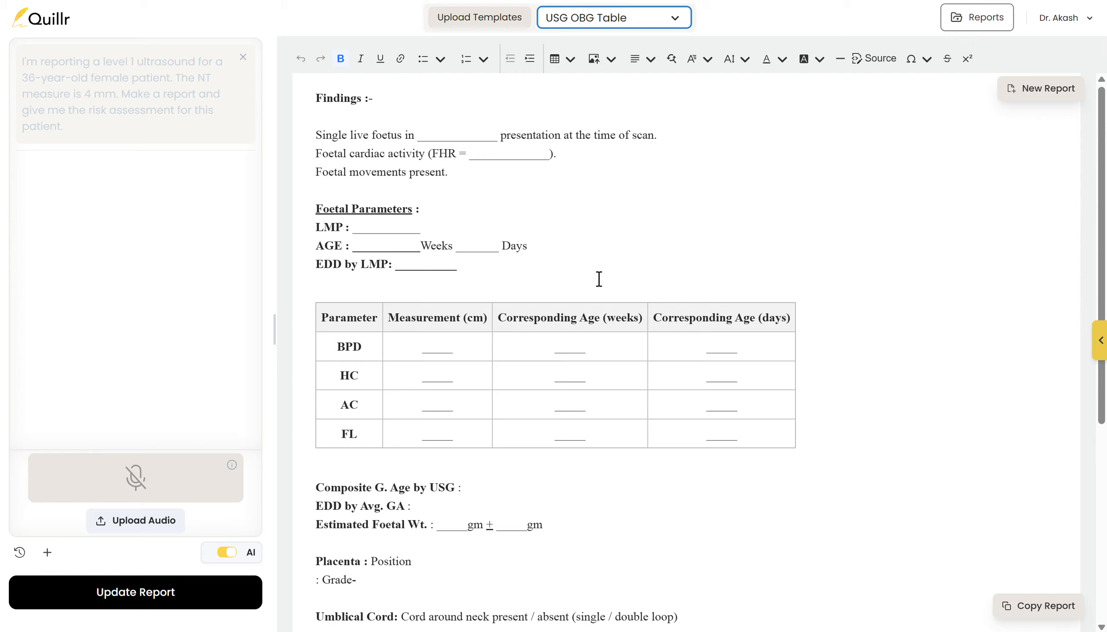
# Step: Dictate the findings: cephalic presentation, FHR 150 bpm, BPD 19 cm (36w 5d), HC 8 cm (36w 6d), posterior placenta grade 3, cervix 3 cm, AFI 20
pyautogui.click(120, 500)
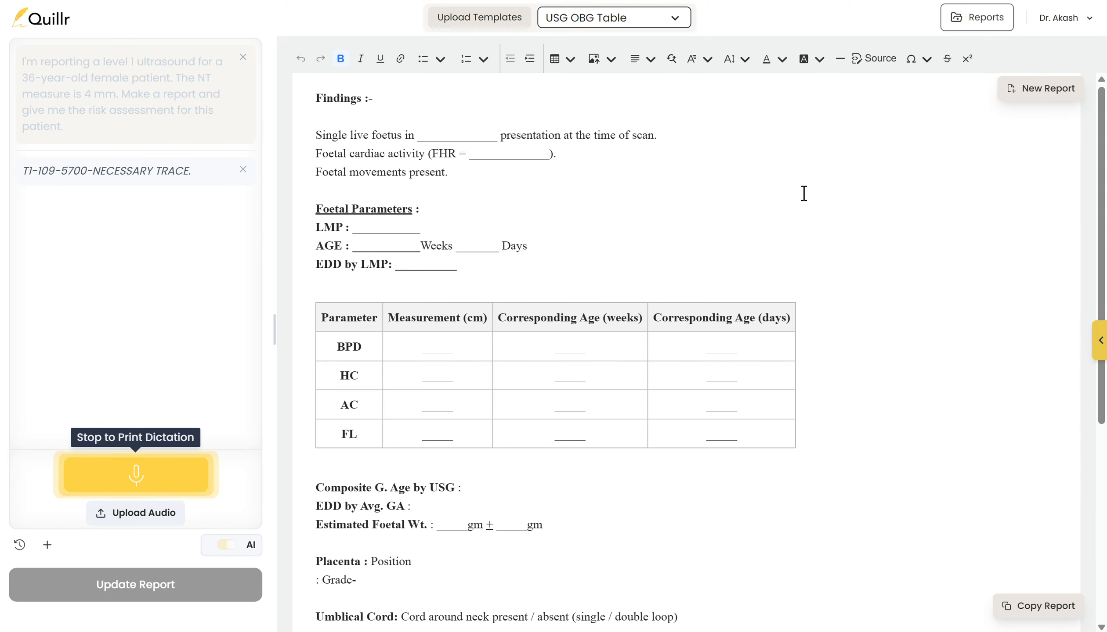
pyautogui.scroll(-3, 747, 229)
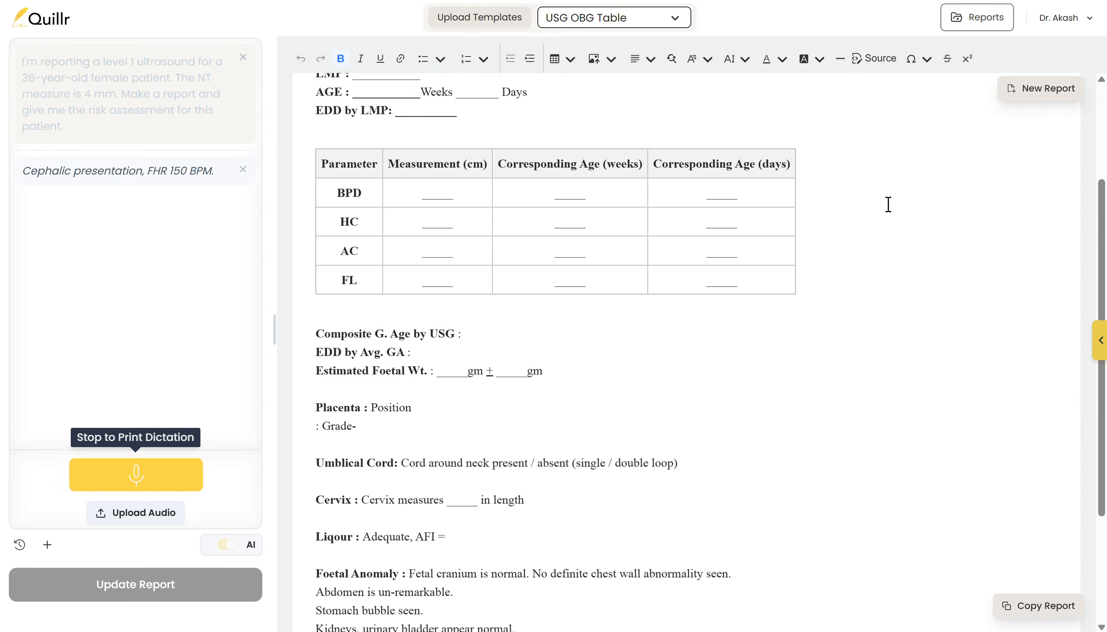
pyautogui.scroll(2, 857, 237)
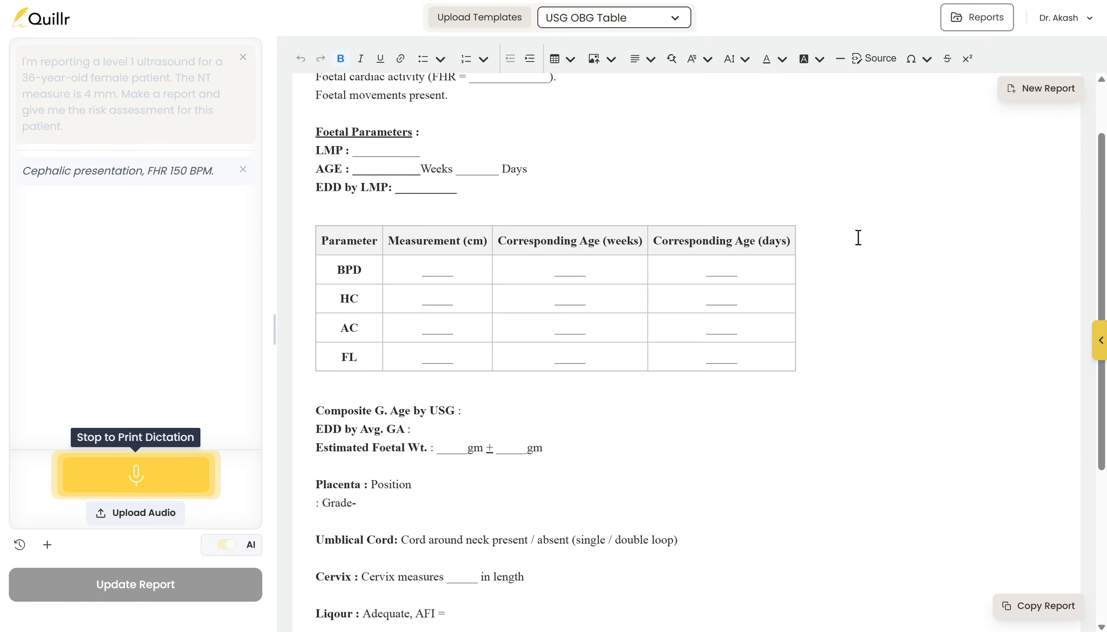
pyautogui.scroll(-2, 383, 423)
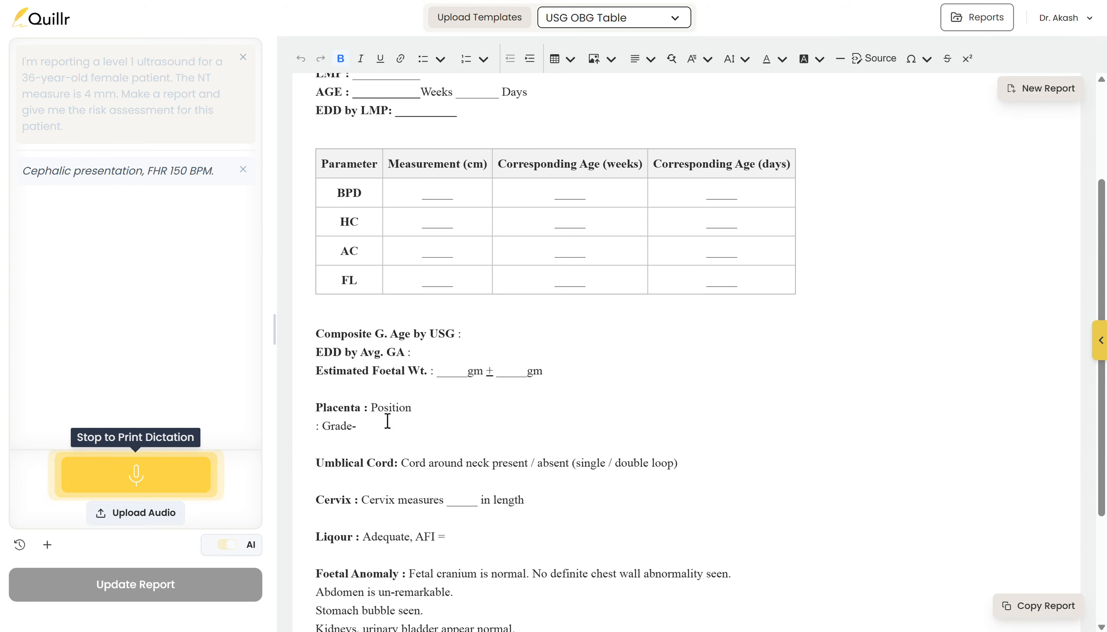
pyautogui.scroll(-2, 395, 402)
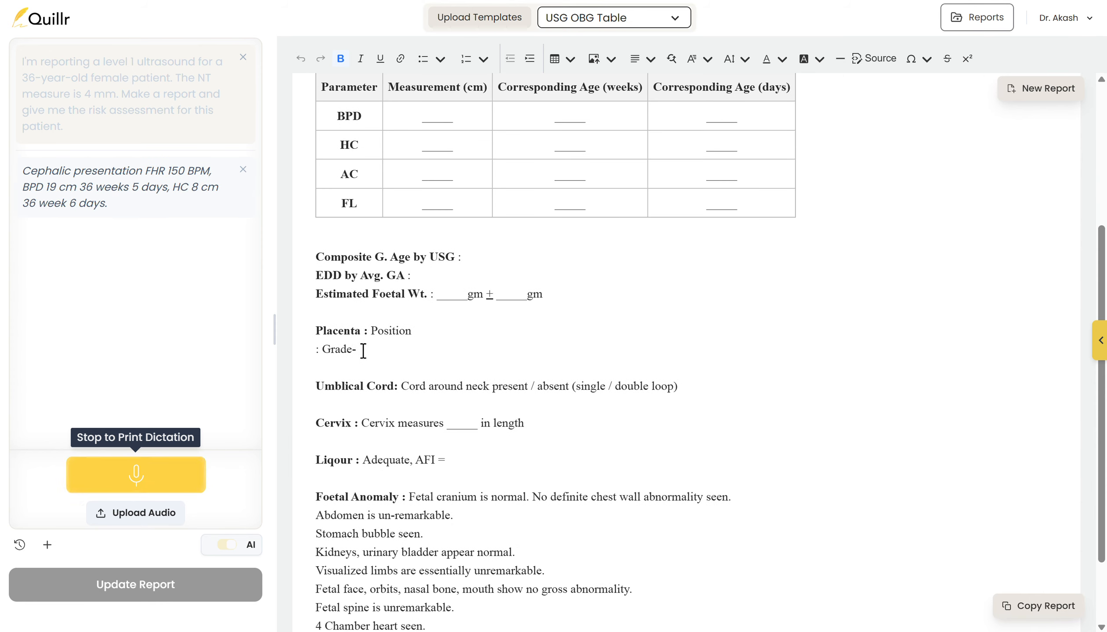
pyautogui.scroll(-2, 407, 351)
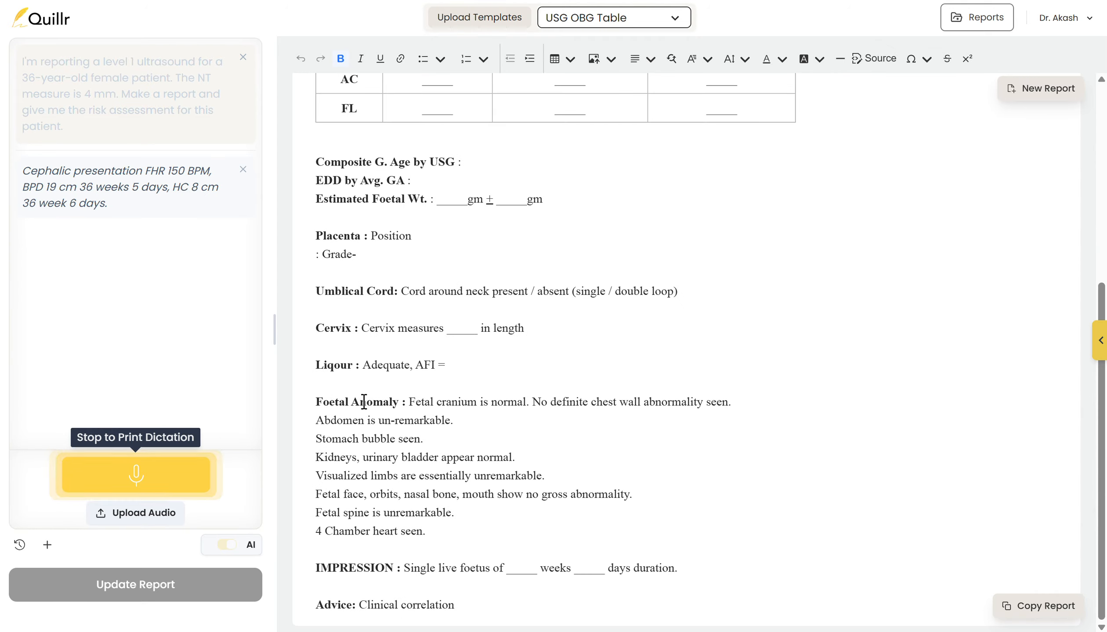
pyautogui.click(134, 483)
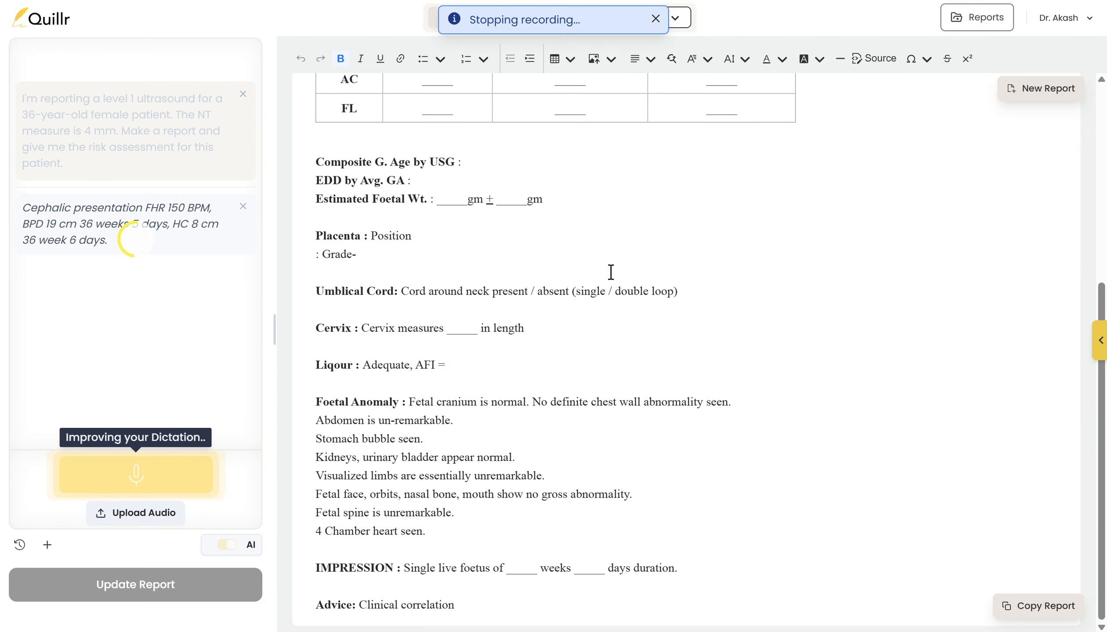
pyautogui.scroll(6, 841, 292)
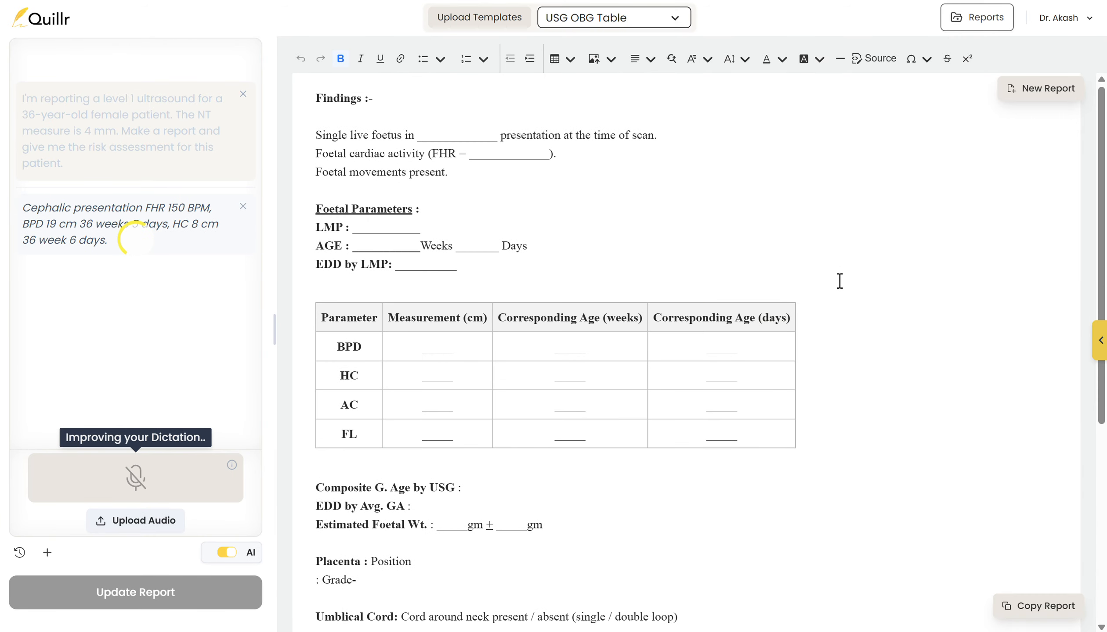
# Step: Update the report from the dictated findings and review the filled-in template from the findings to the advice
pyautogui.click(187, 592)
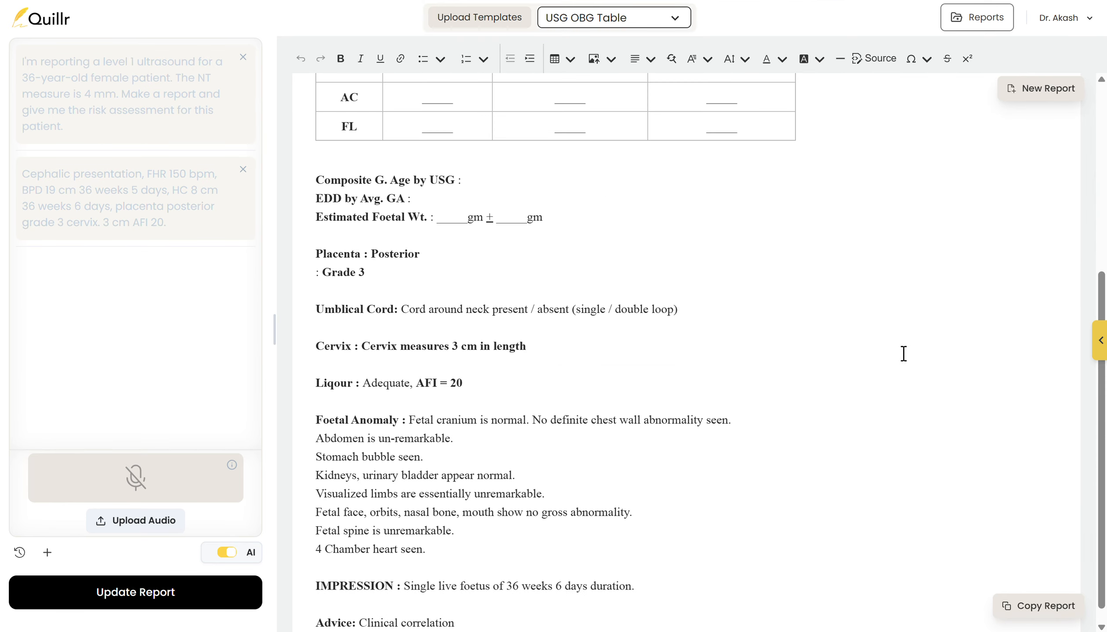
pyautogui.scroll(5, 903, 354)
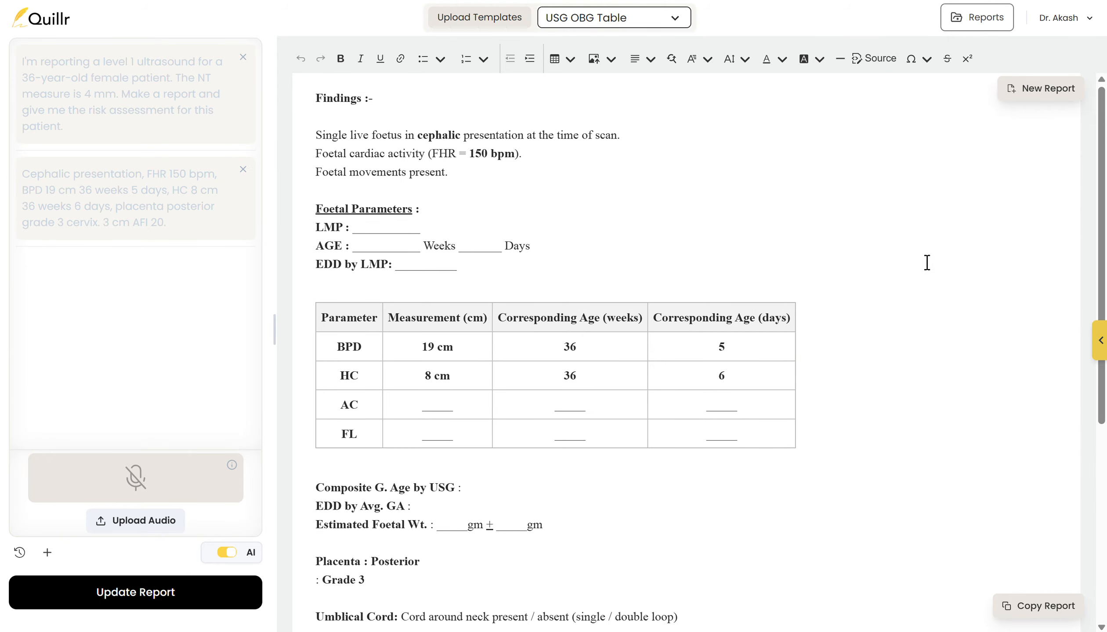
pyautogui.scroll(-5, 926, 263)
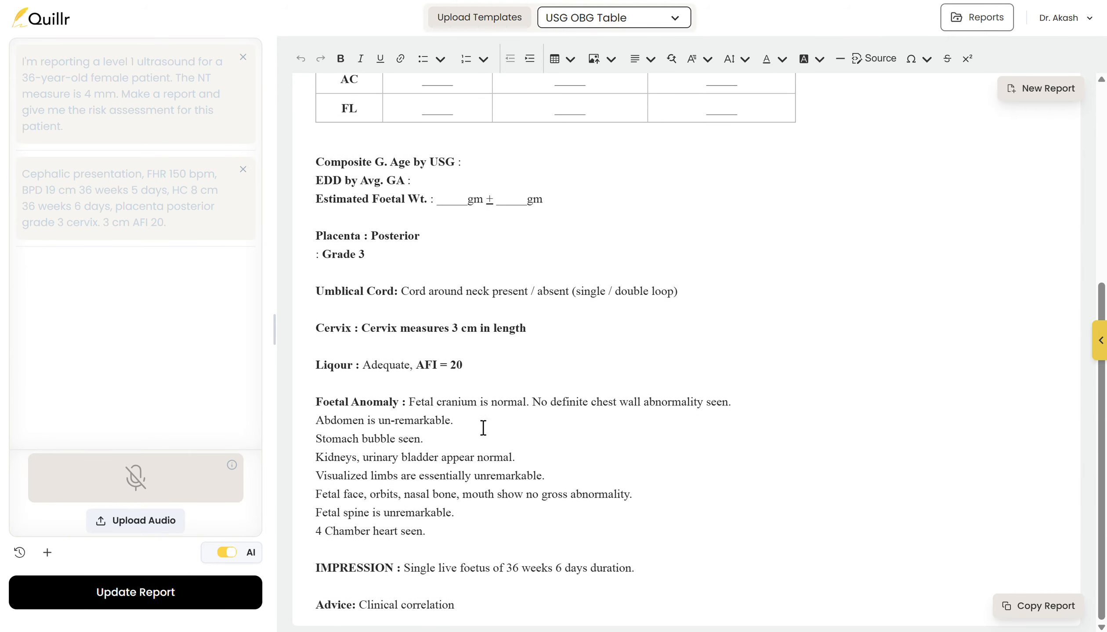
pyautogui.scroll(5, 637, 505)
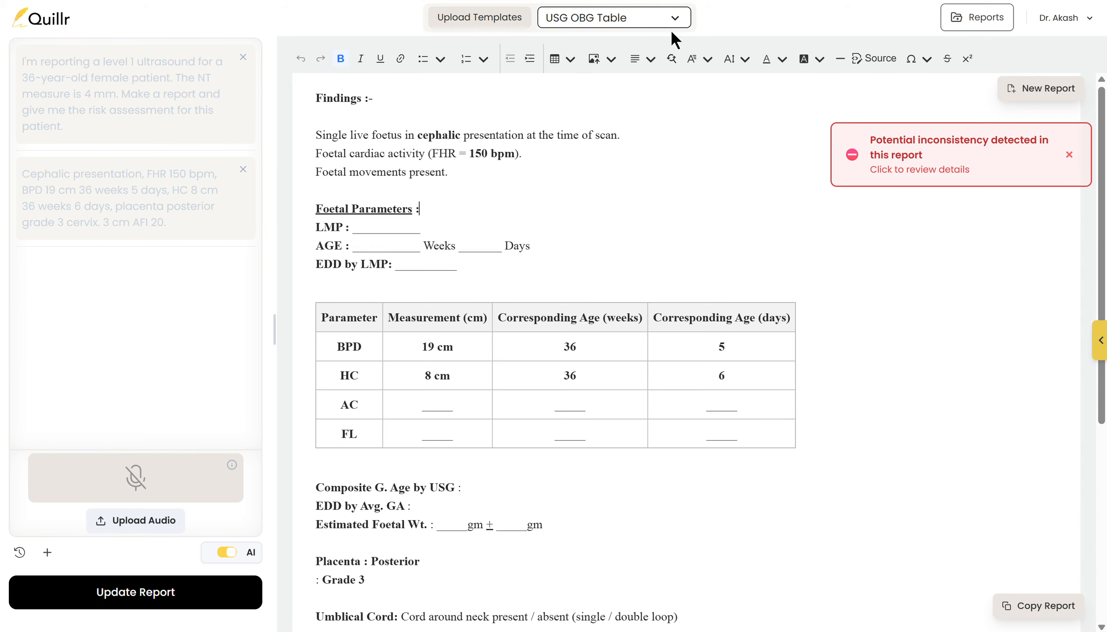
# Step: Replace the filled report with a blank USG OBG Table template and dismiss the potential inconsistency alert
pyautogui.hotkey('ctrl', 'a')
pyautogui.press('Delete')
pyautogui.click(593, 21)
pyautogui.click(610, 156)
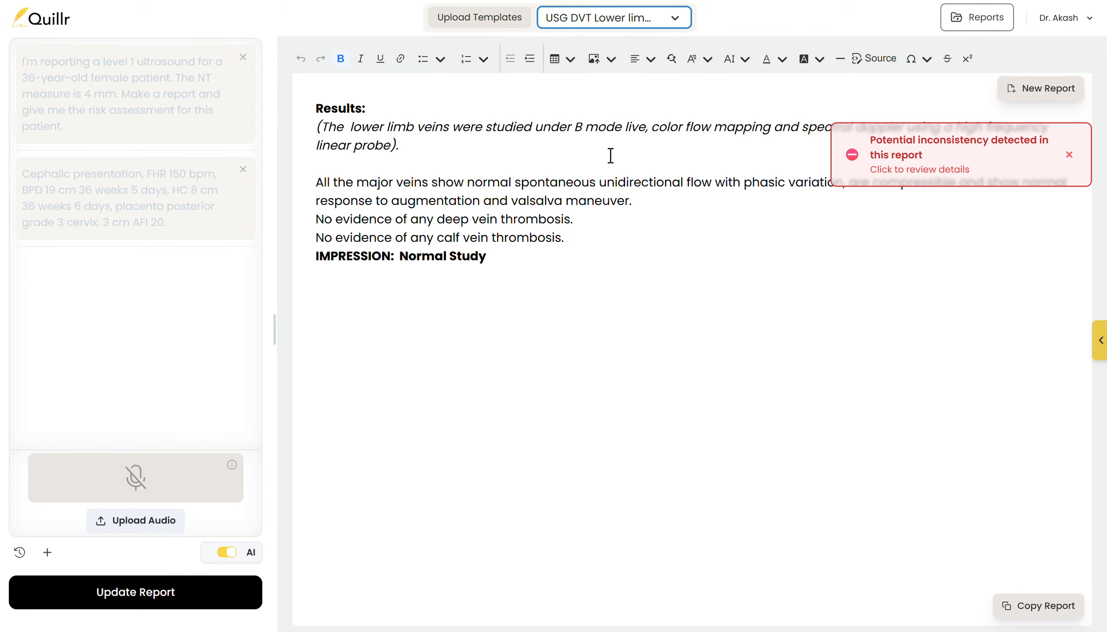
pyautogui.click(632, 22)
pyautogui.write('tab')
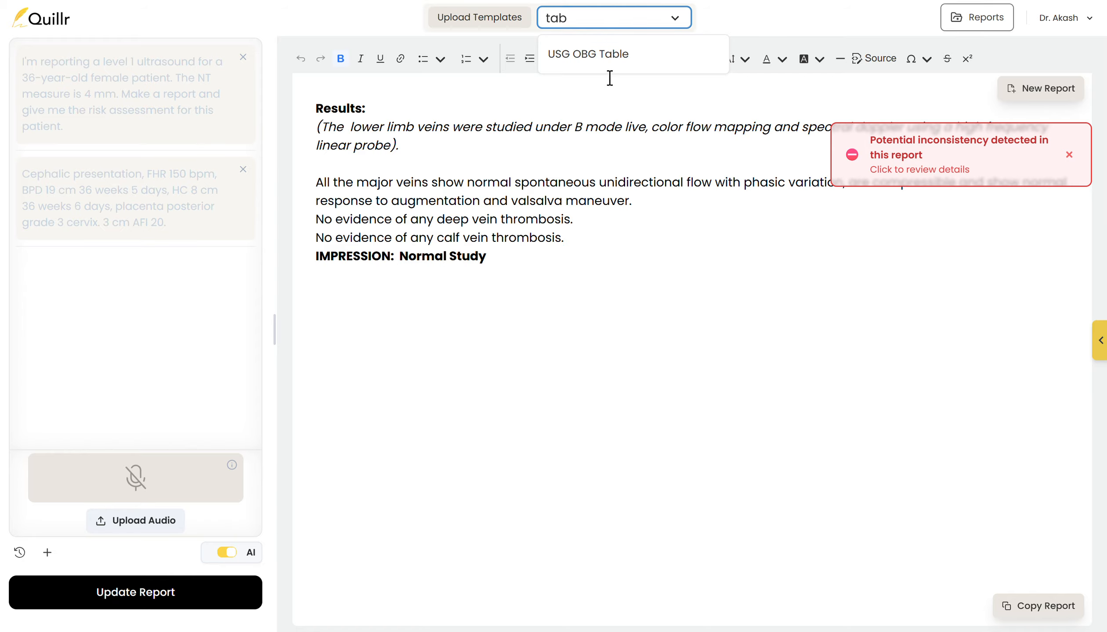
pyautogui.click(615, 53)
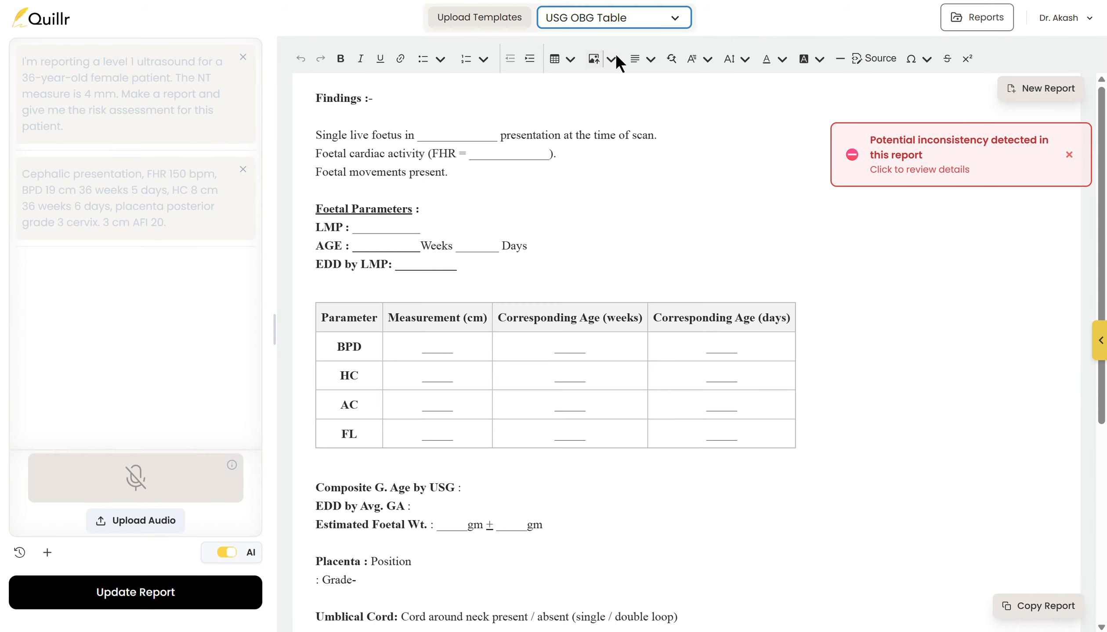
pyautogui.click(1070, 154)
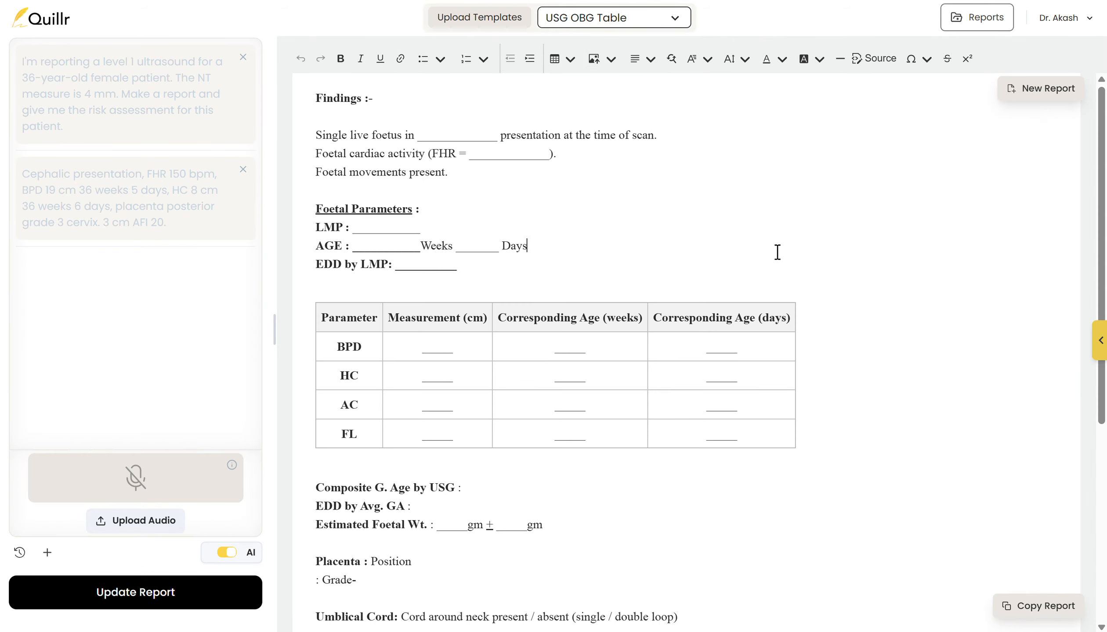
# Step: Open Knowledge Assist, then switch to OBG.jpeg in the image viewer and capture a screenshot of the fetal measurement screen
pyautogui.click(1102, 341)
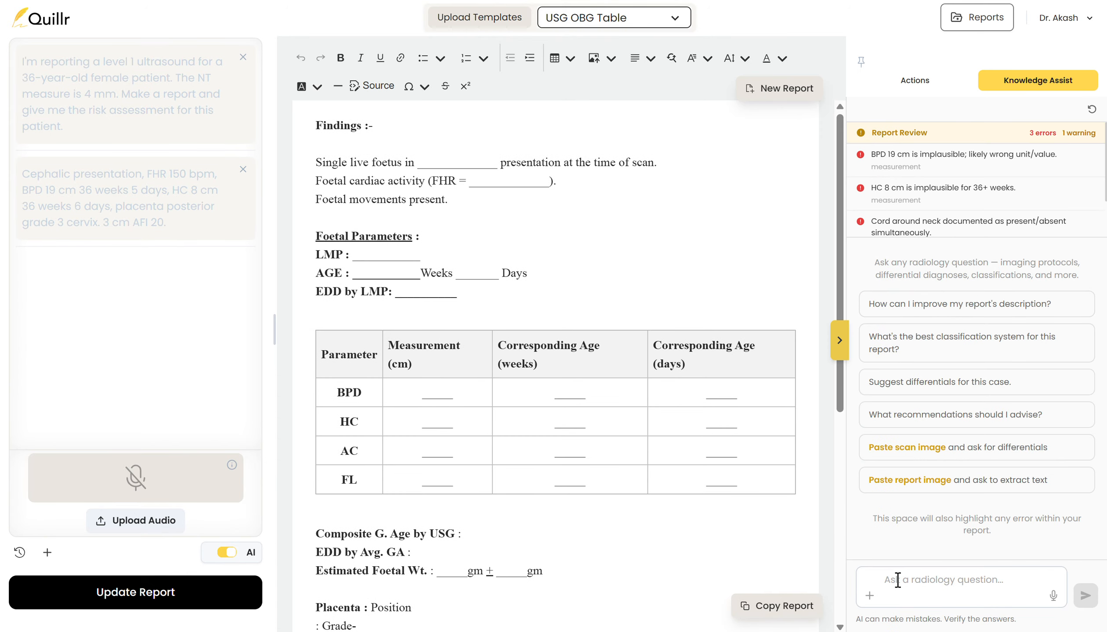
pyautogui.moveTo(363, 631)
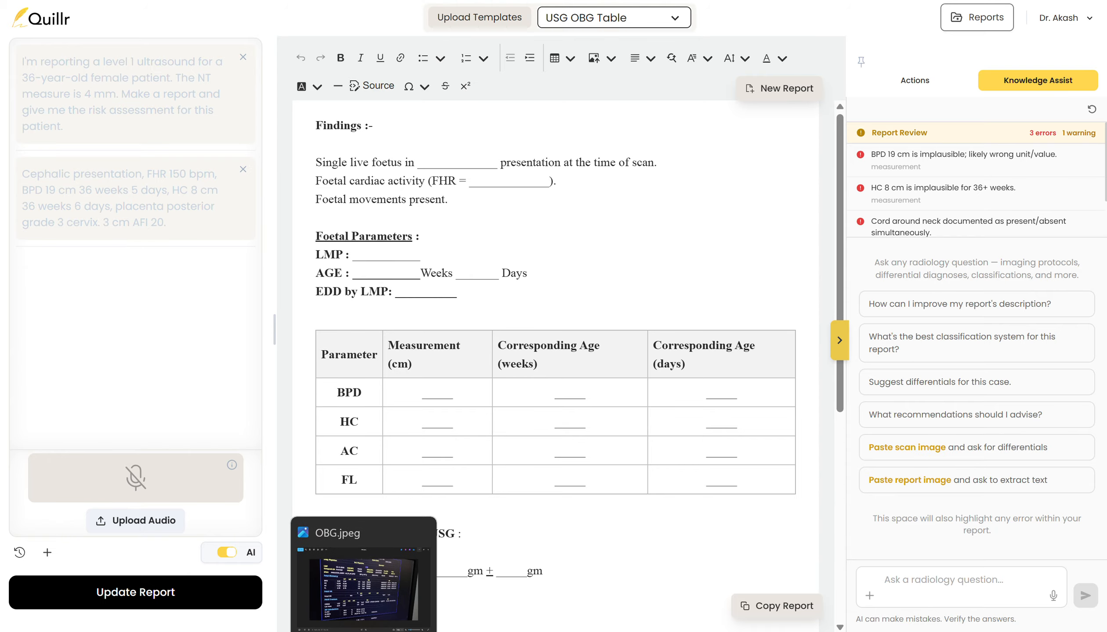
pyautogui.click(365, 578)
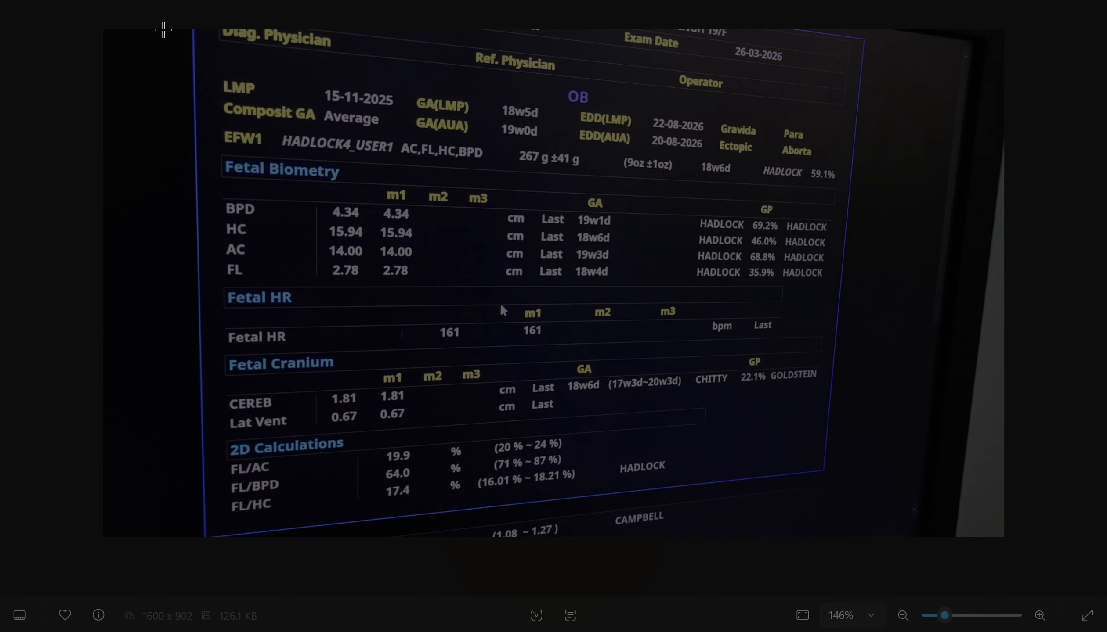
pyautogui.moveTo(163, 27); pyautogui.dragTo(964, 533)
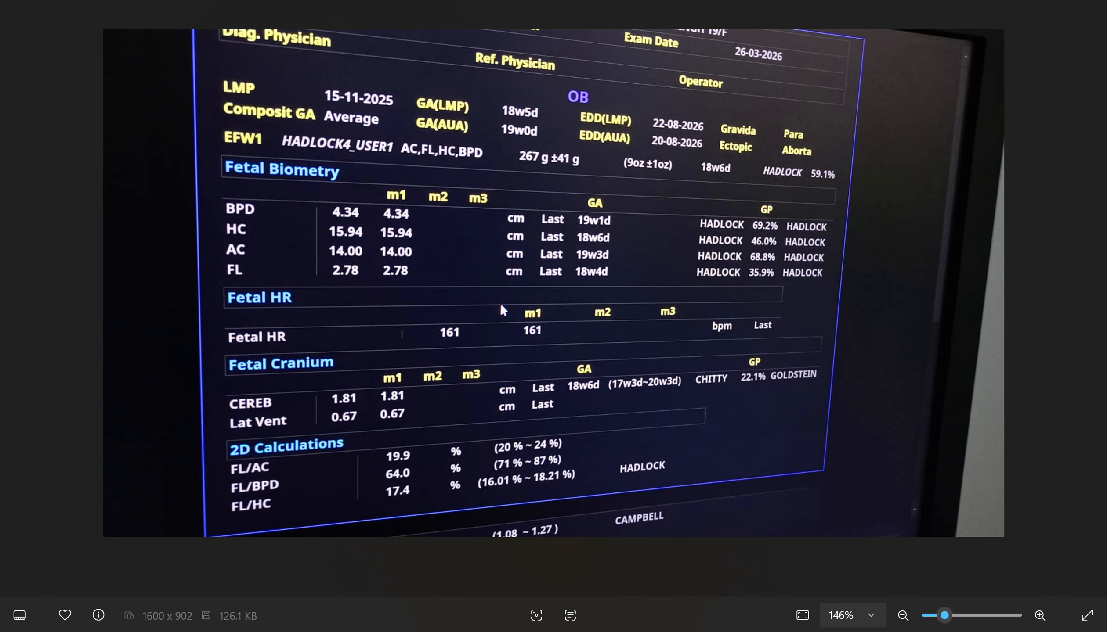
pyautogui.click(1006, 0)
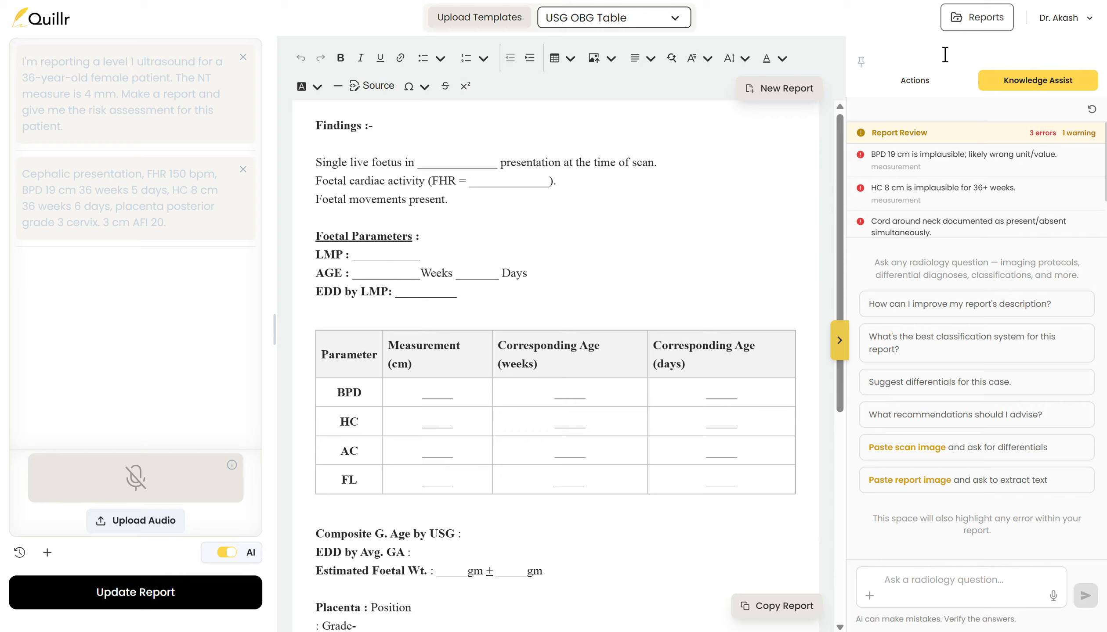
# Step: Paste the captured measurement image into the Knowledge Assist question and ask by voice "Can you please extract the text?"
pyautogui.click(870, 596)
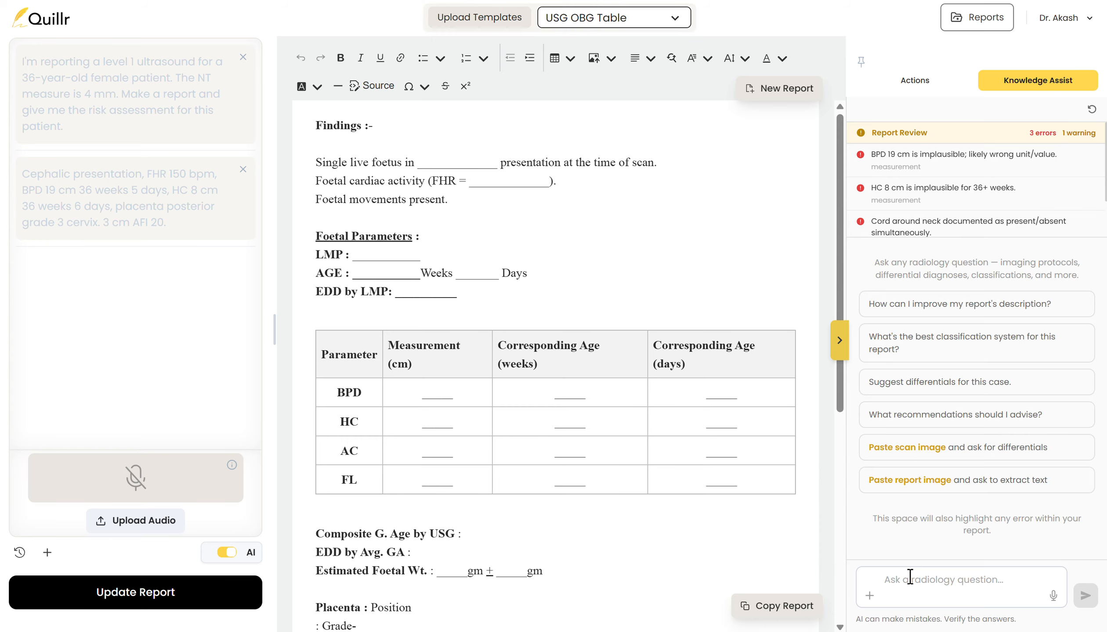
pyautogui.click(909, 576)
pyautogui.rightClick(907, 581)
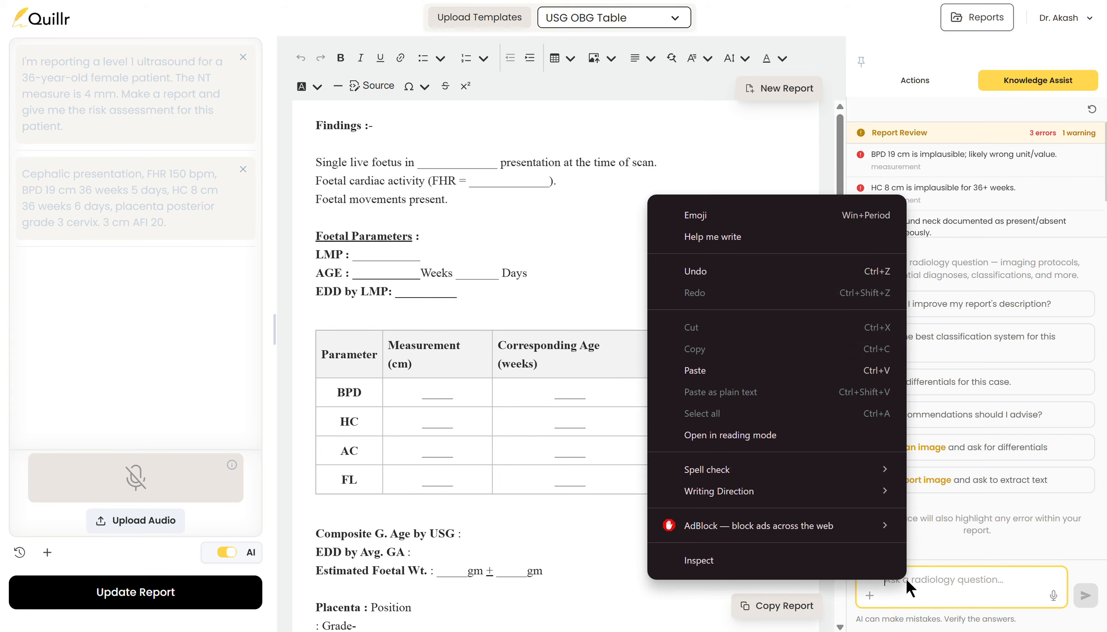
pyautogui.click(732, 377)
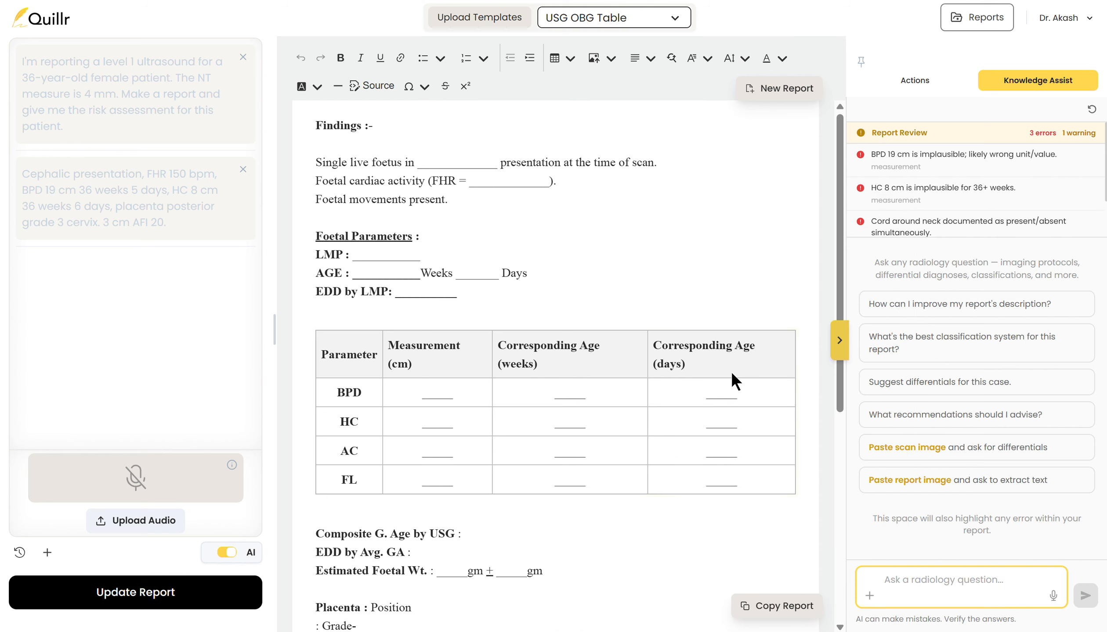
pyautogui.click(1052, 597)
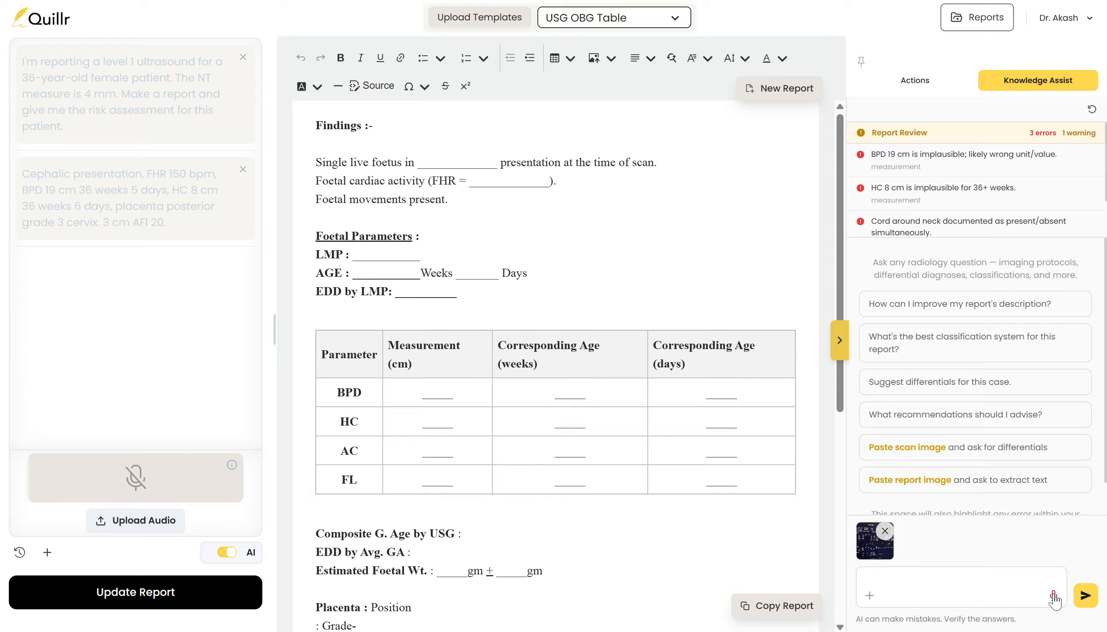
pyautogui.click(1053, 597)
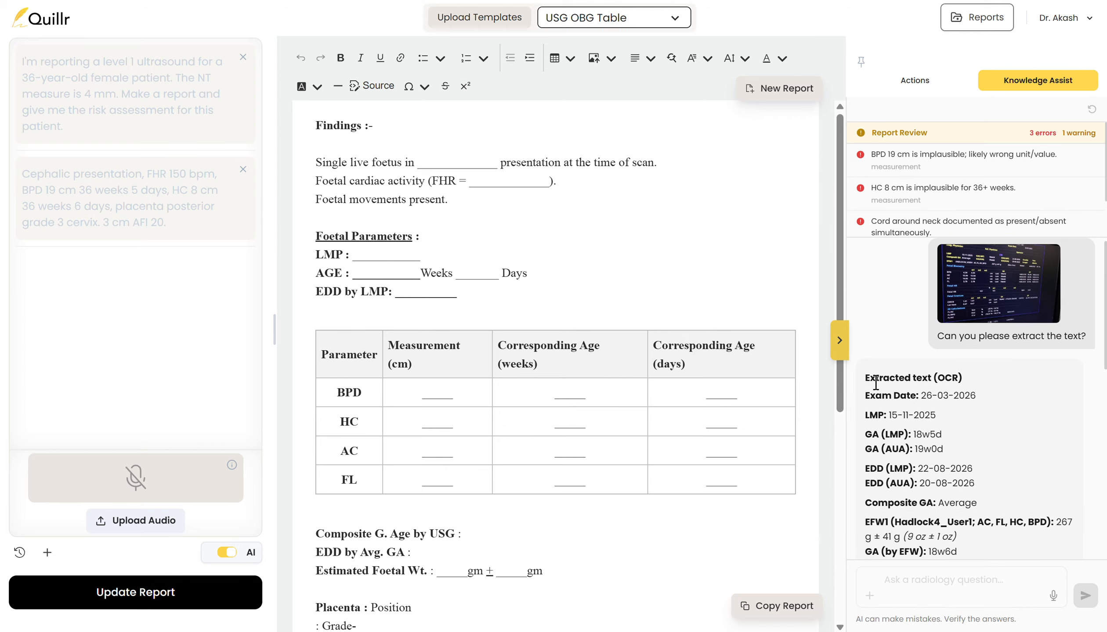
# Step: Copy the full extracted text into a new dictation entry, update the report from it, and review the filled-in template
pyautogui.moveTo(867, 395); pyautogui.dragTo(1054, 476)
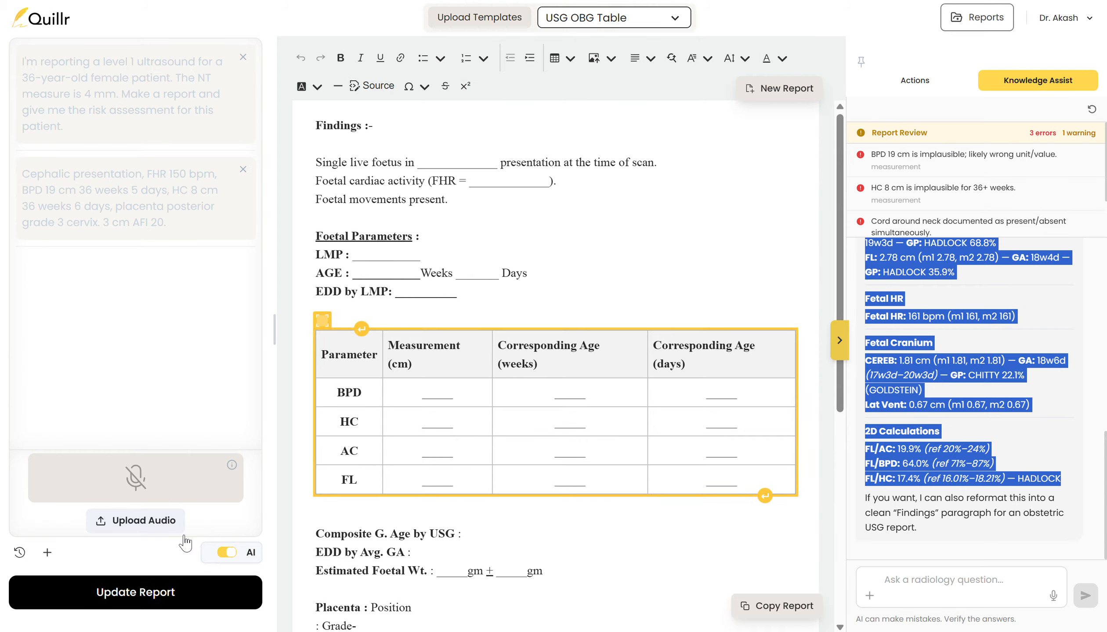
pyautogui.click(48, 554)
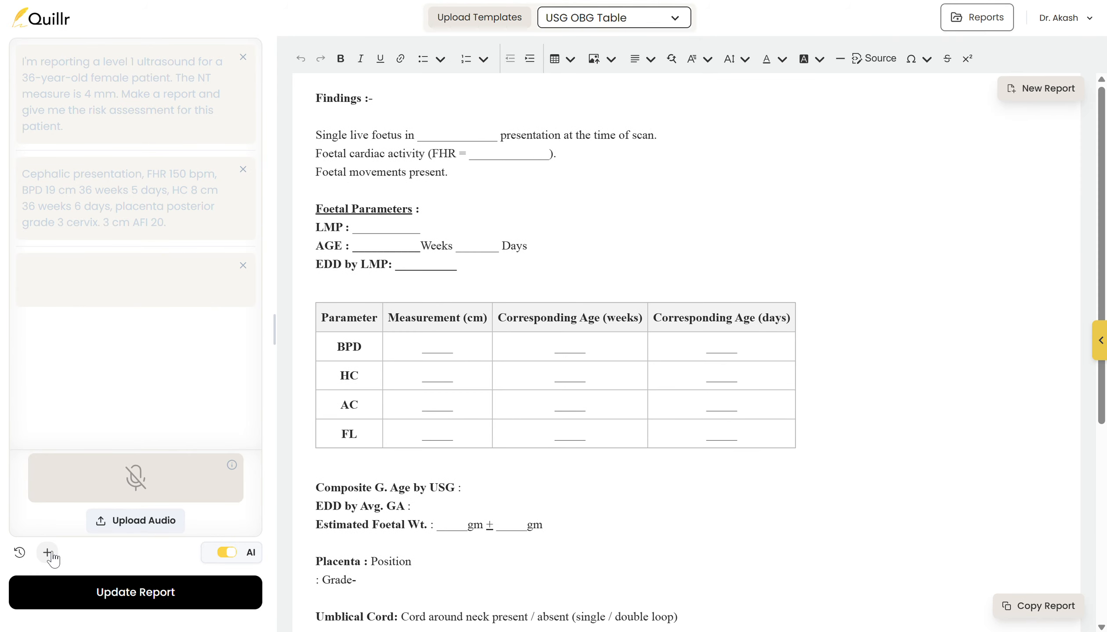
pyautogui.rightClick(117, 284)
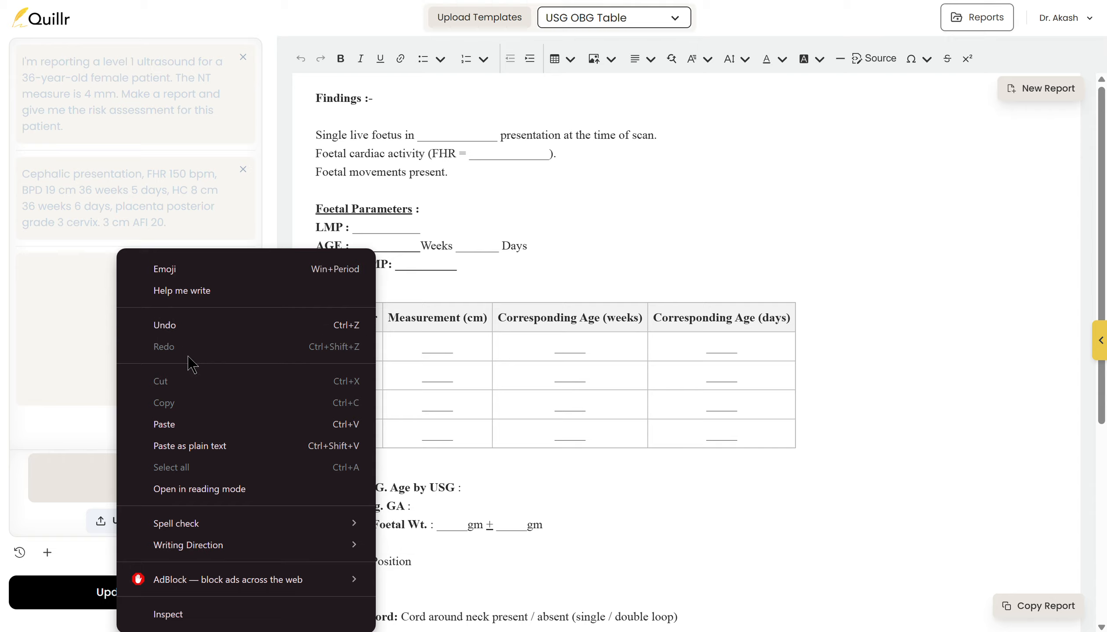
pyautogui.click(192, 413)
pyautogui.click(189, 601)
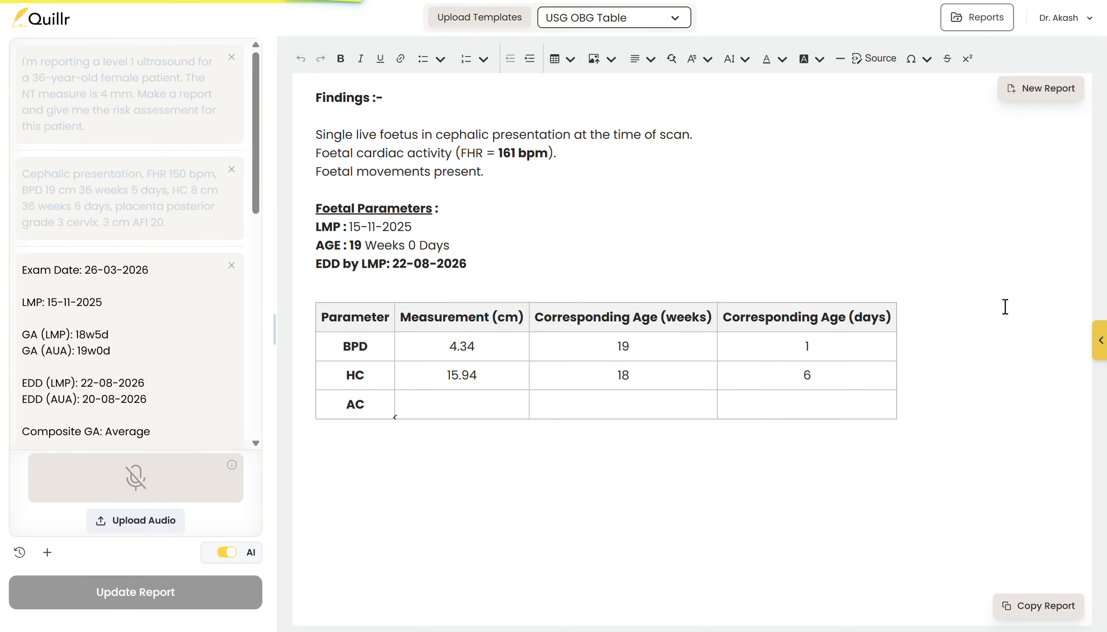
pyautogui.scroll(-7, 867, 358)
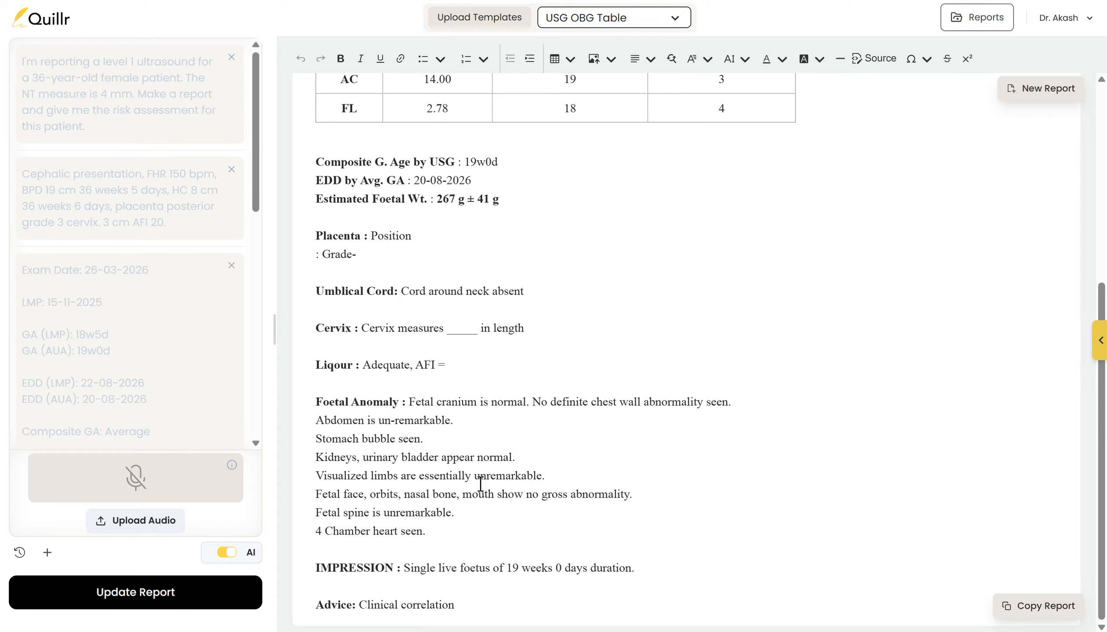
pyautogui.scroll(7, 856, 474)
pyautogui.scroll(-7, 856, 425)
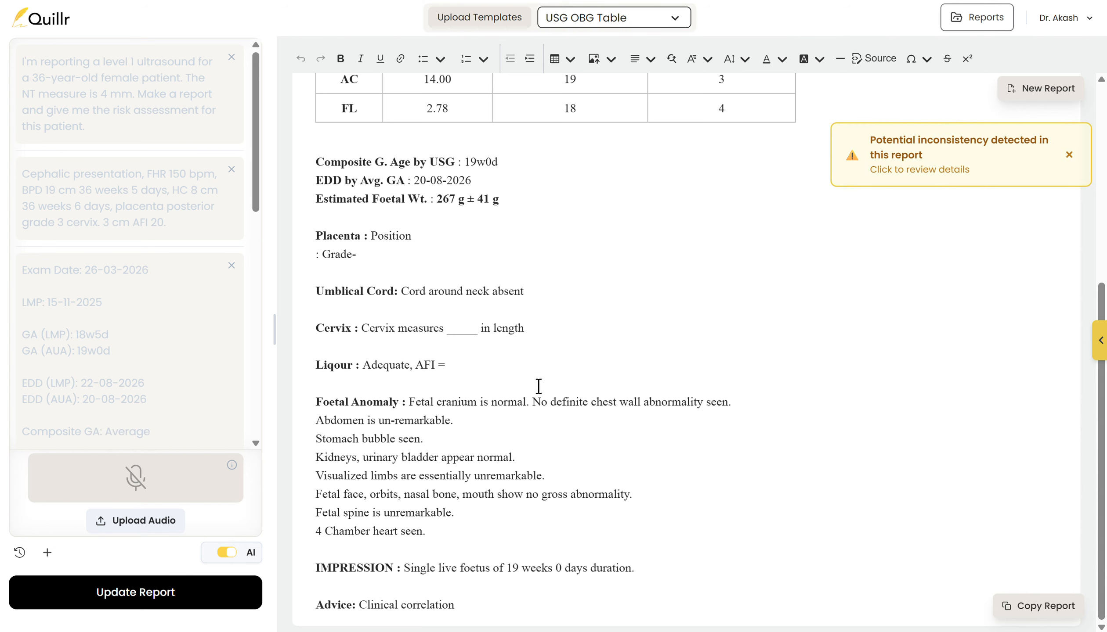
# Step: Dictate an additional entry giving the 3 cm measurement and AFI 20, and update the report with it
pyautogui.click(136, 478)
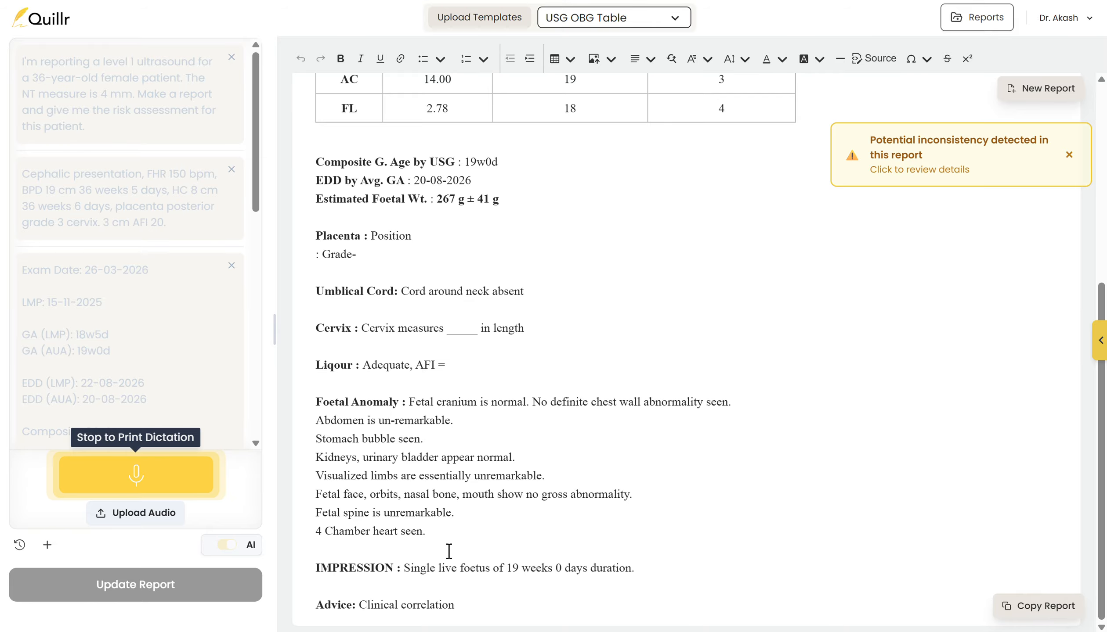
pyautogui.scroll(7, 570, 480)
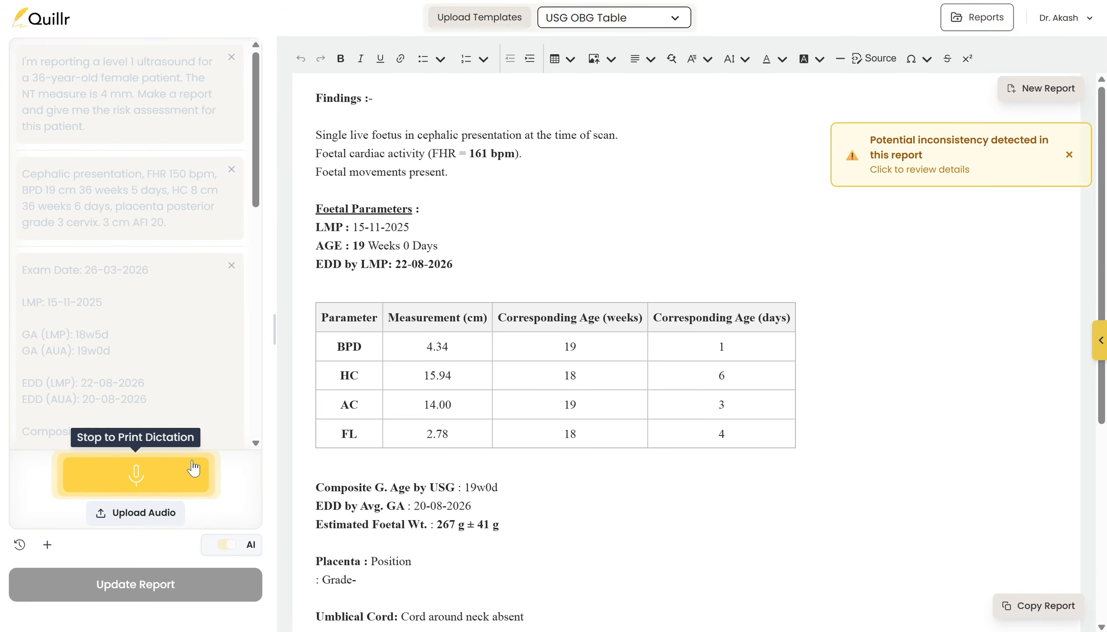
pyautogui.click(195, 472)
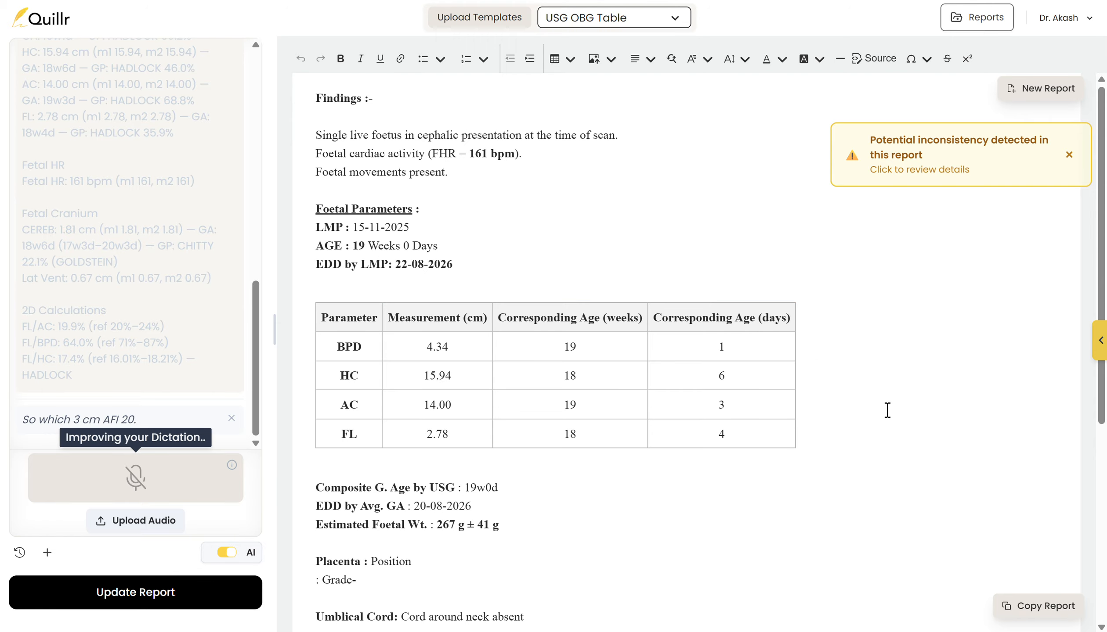
pyautogui.click(180, 592)
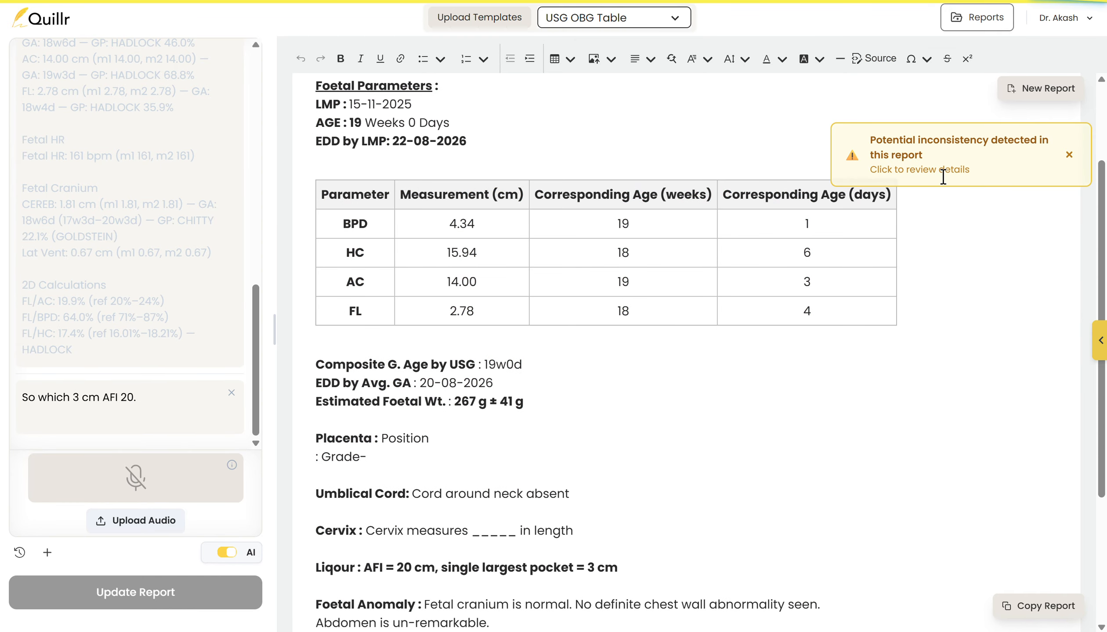
# Step: Open the potential inconsistency details, dismiss the alert, and check the Report Review items against the report
pyautogui.click(938, 158)
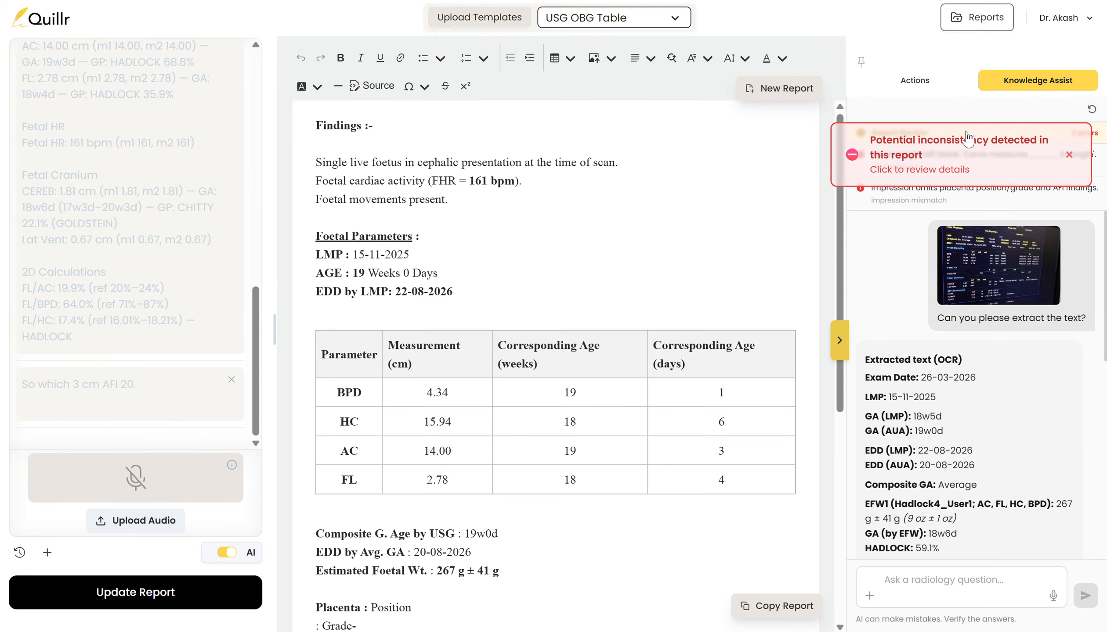
pyautogui.click(1068, 155)
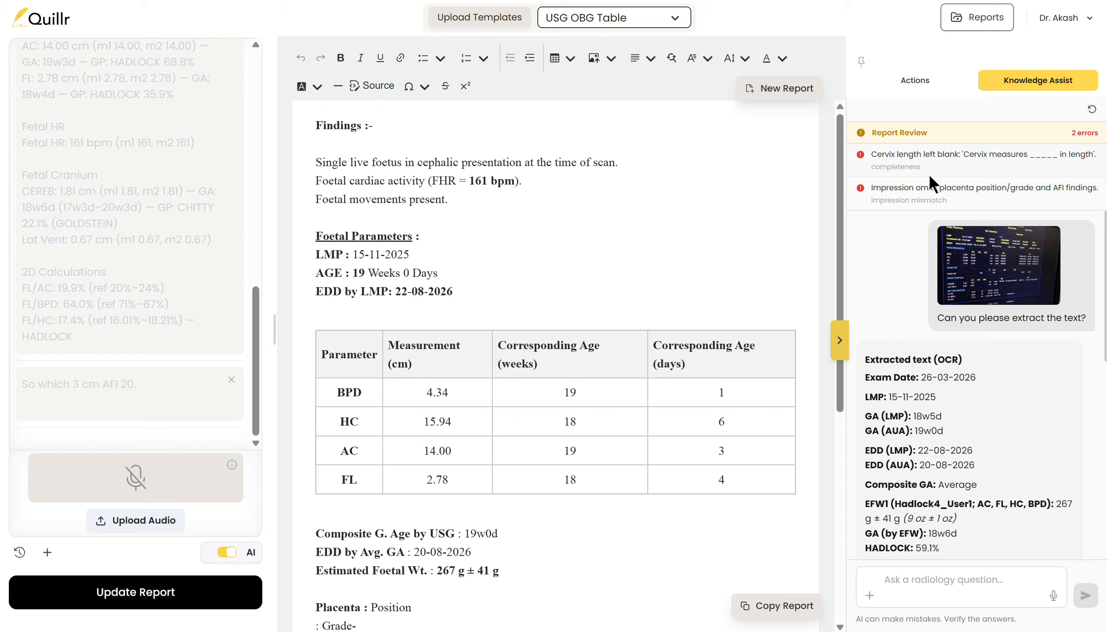
pyautogui.moveTo(909, 187); pyautogui.dragTo(1067, 184)
pyautogui.click(1023, 190)
pyautogui.scroll(-8, 546, 311)
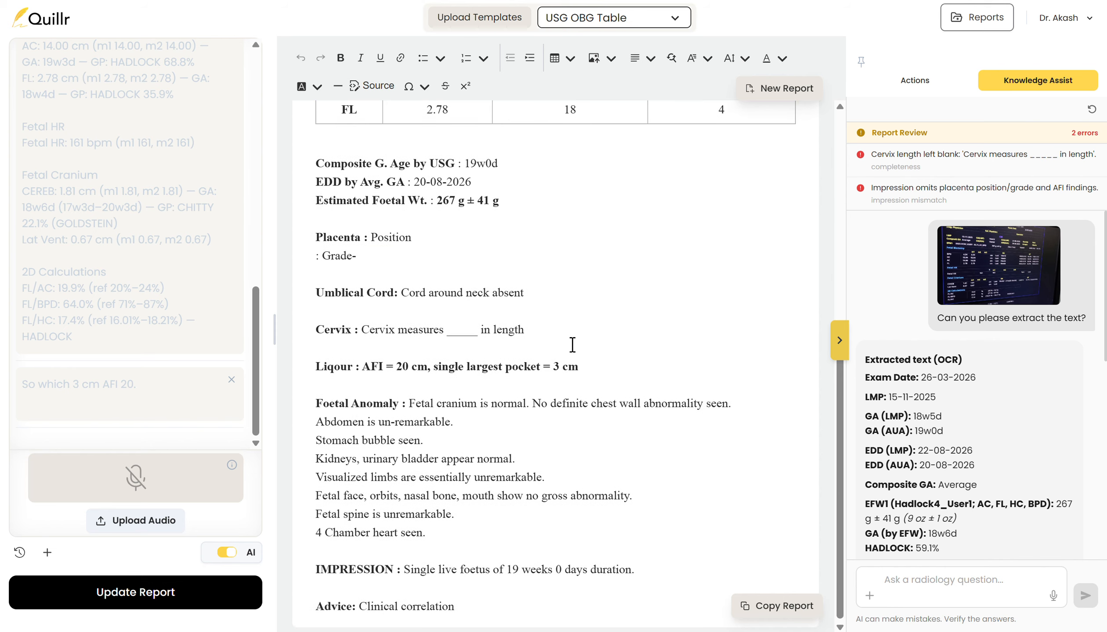
# Step: Check the cervix length blank and delete "single largest pocket = 3 cm" from the Liqour line
pyautogui.scroll(2, 572, 345)
pyautogui.click(484, 388)
pyautogui.moveTo(446, 379); pyautogui.dragTo(489, 378)
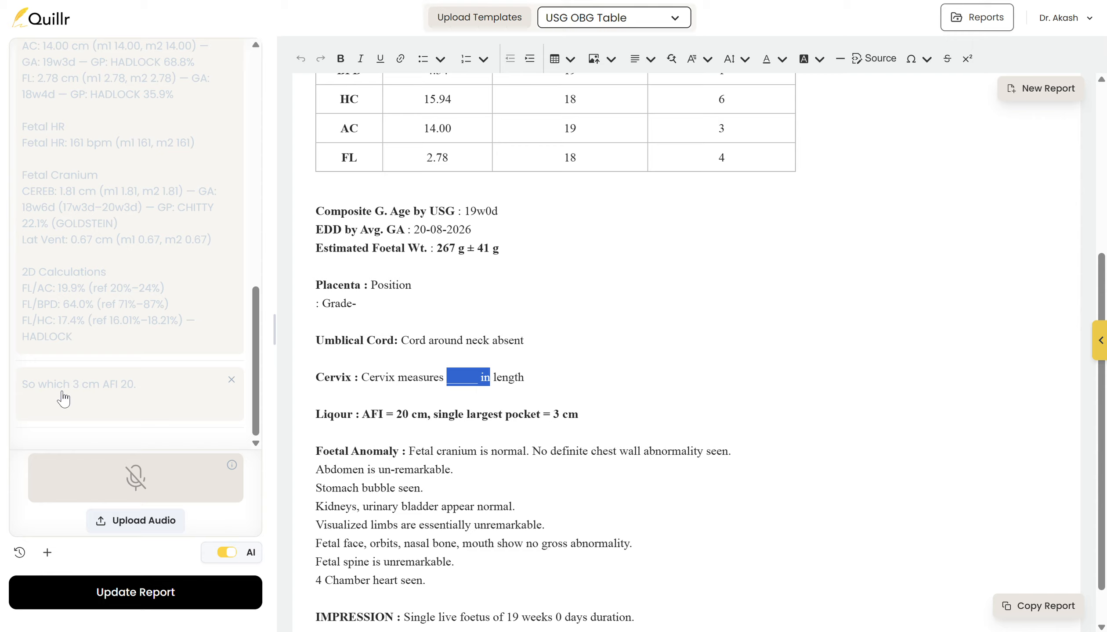
pyautogui.moveTo(590, 408); pyautogui.dragTo(707, 415)
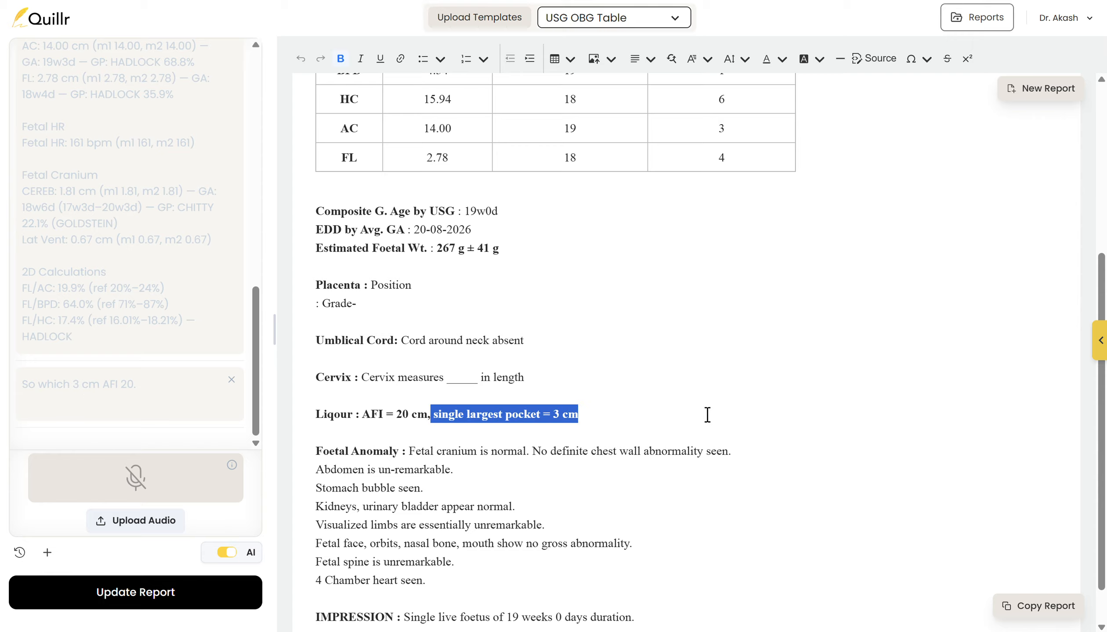
pyautogui.press('BackSpace')
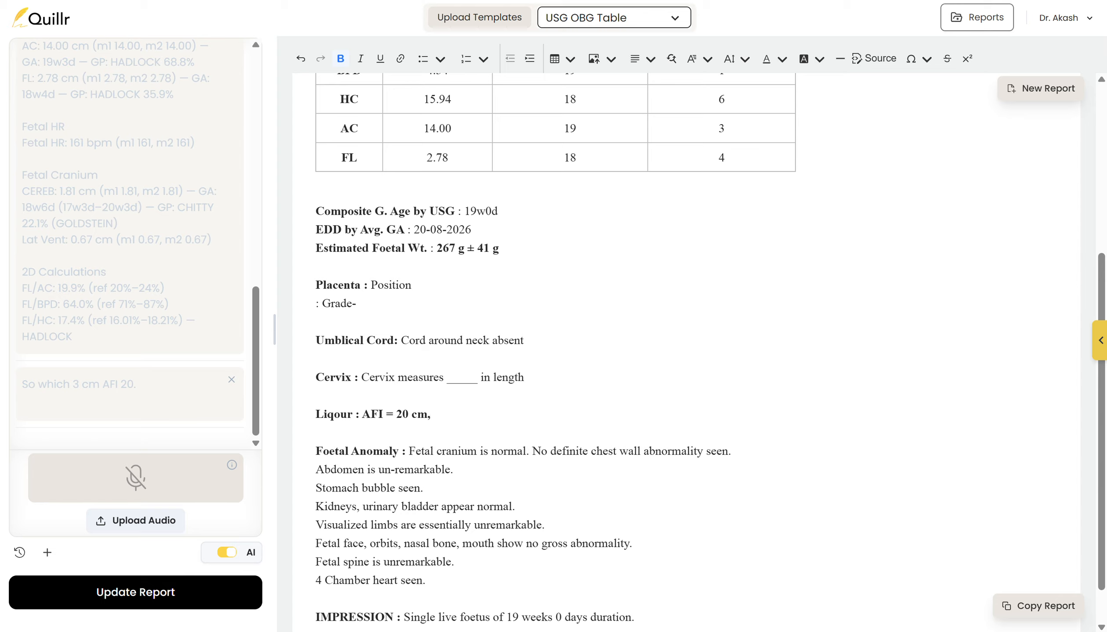